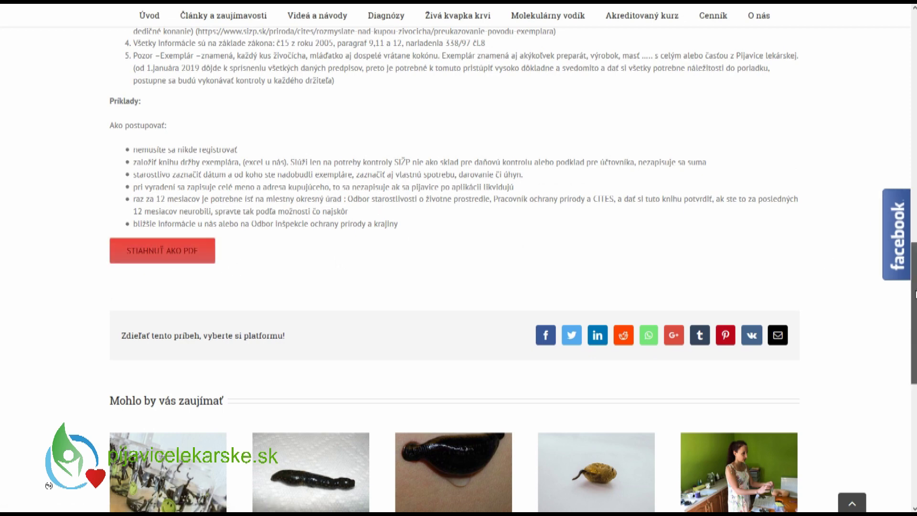
- Scroll to the page footer and open the 'Evidencia exemplára' article on recording protected leeches
drag(915, 292, 915, 457)
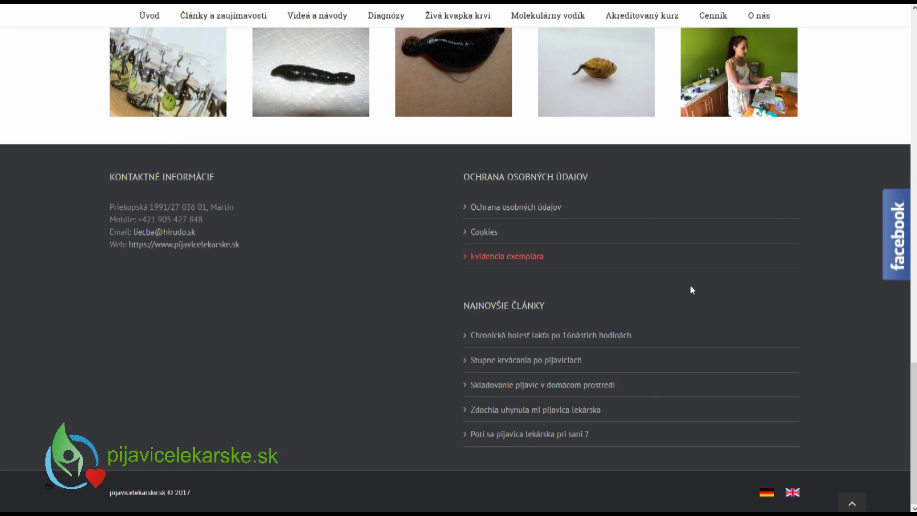
click(486, 256)
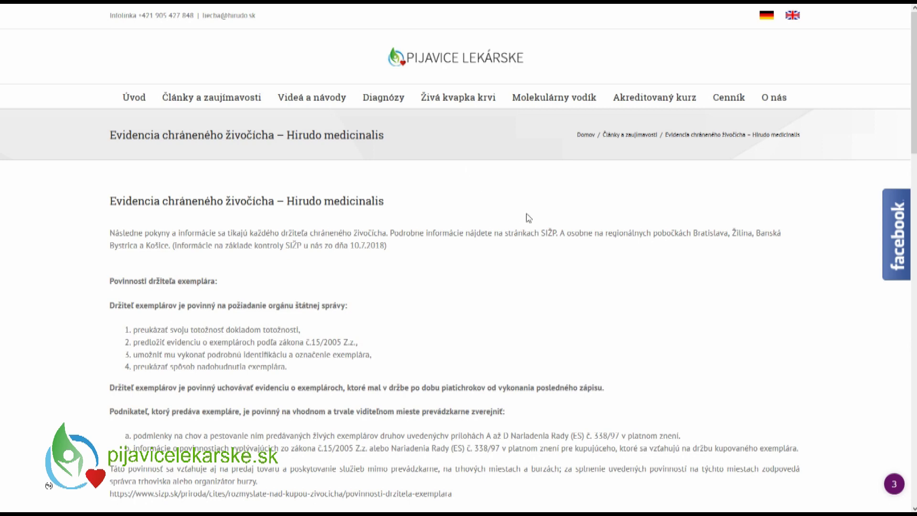
- Scroll through the article's Vysvetlenie and Príklady sections, then jump back to the top
drag(913, 91, 913, 158)
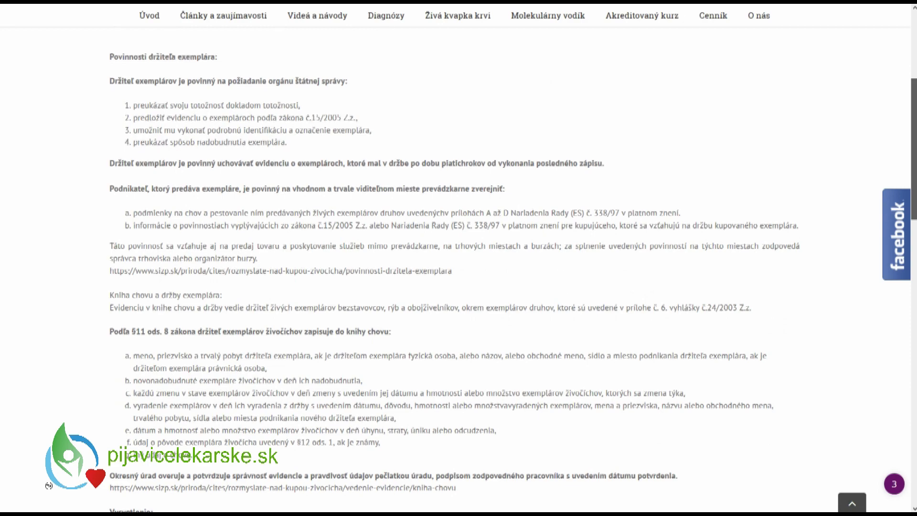
scroll(465, 275, down, 1)
scroll(465, 271, down, 5)
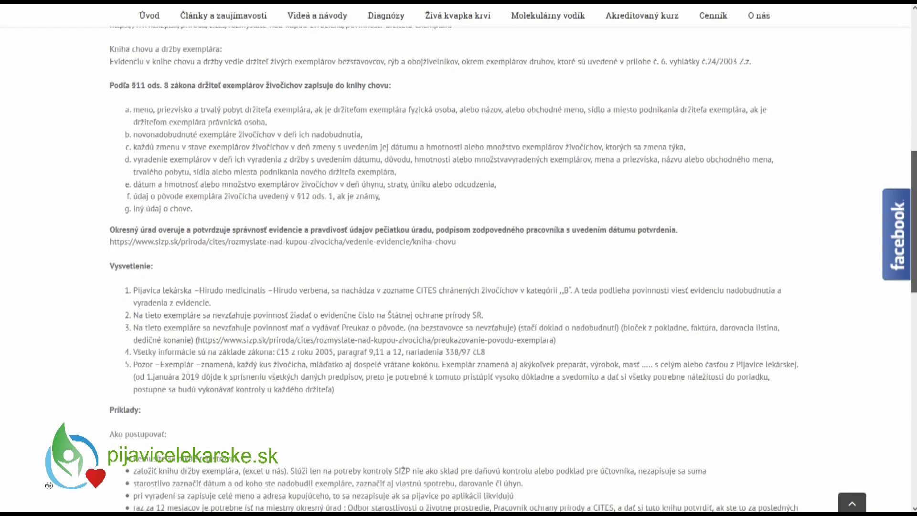
key(Home)
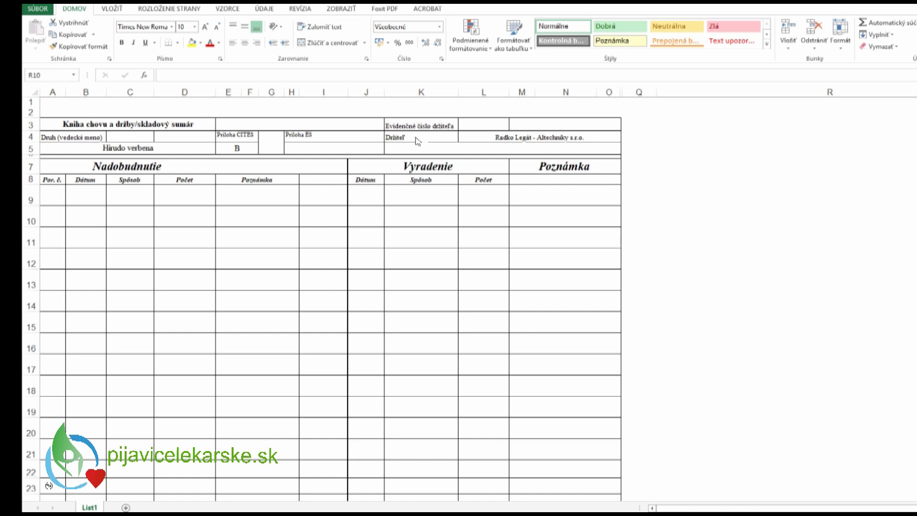
- Replace the Držiteľ entry in L4 with the new holder's full name, capitalising the surname
click(510, 138)
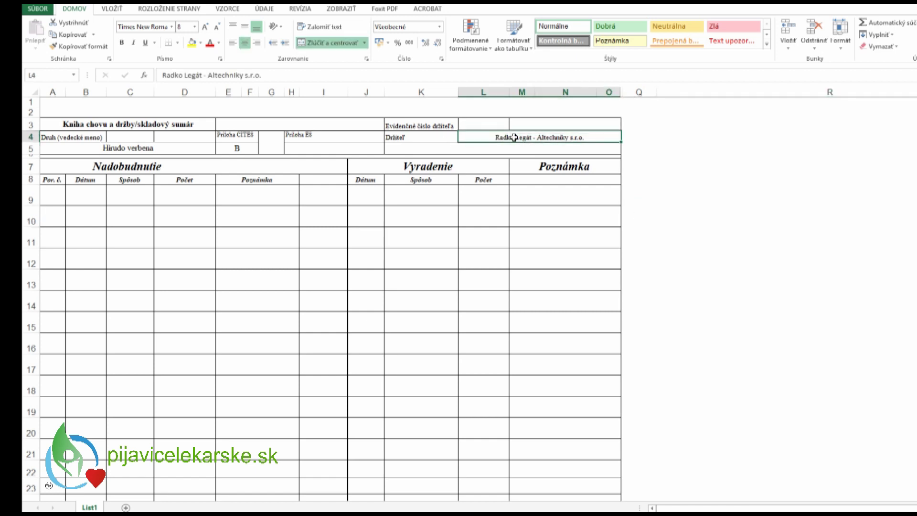
key(BackSpace)
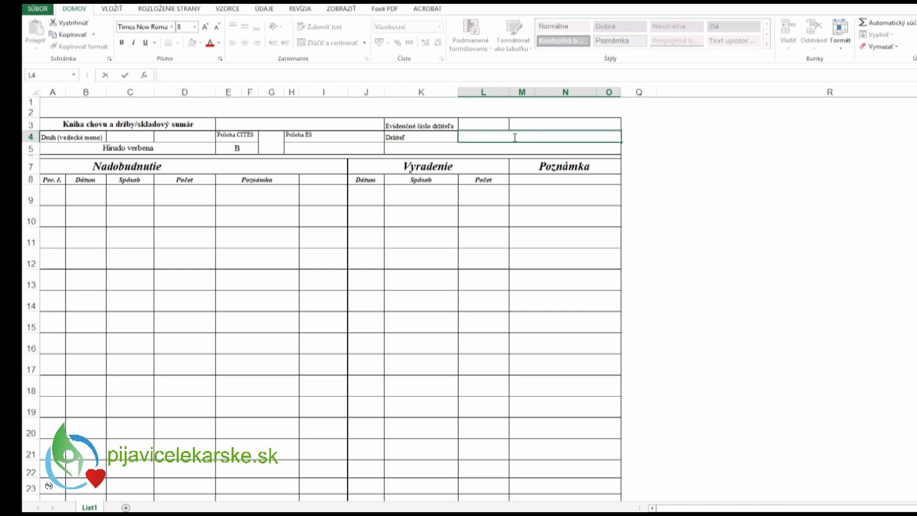
click(540, 139)
key(BackSpace)
text(M)
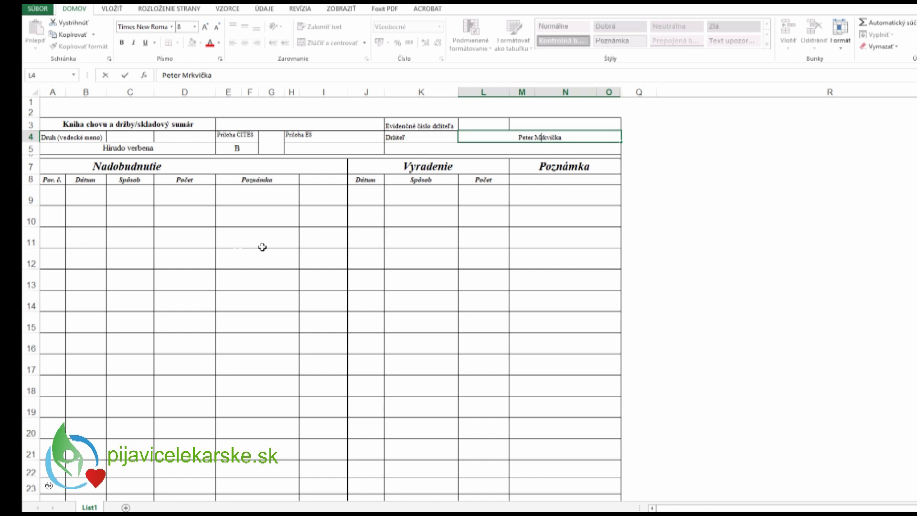
click(322, 178)
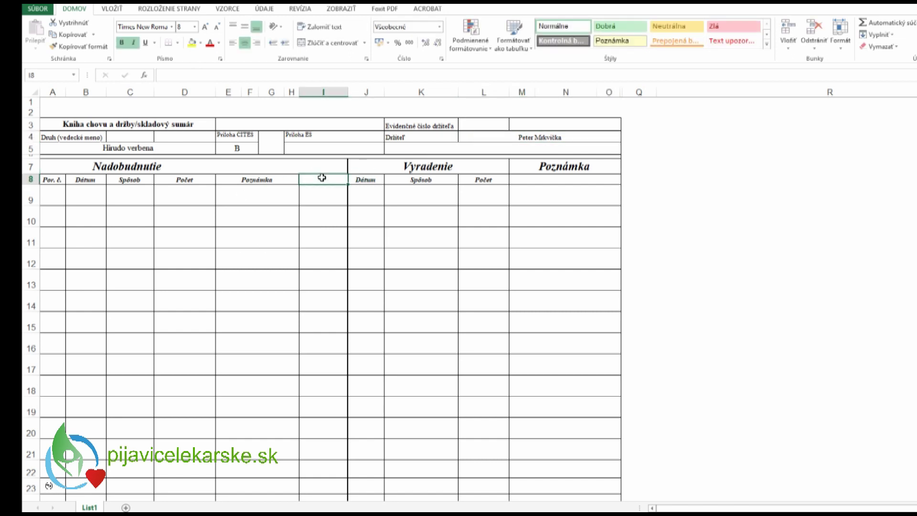
- Enter the column heading 'Zostatok:' in cell I8
text(Zos)
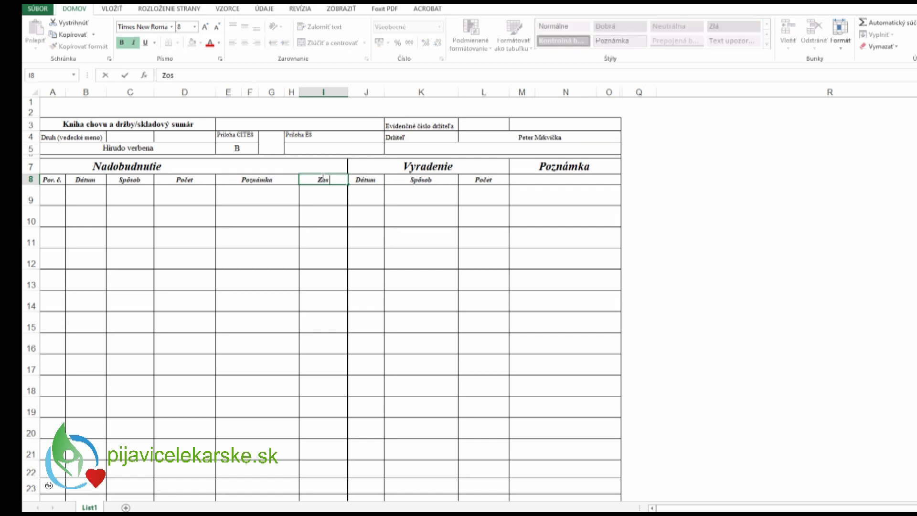
text(tatok:)
click(251, 283)
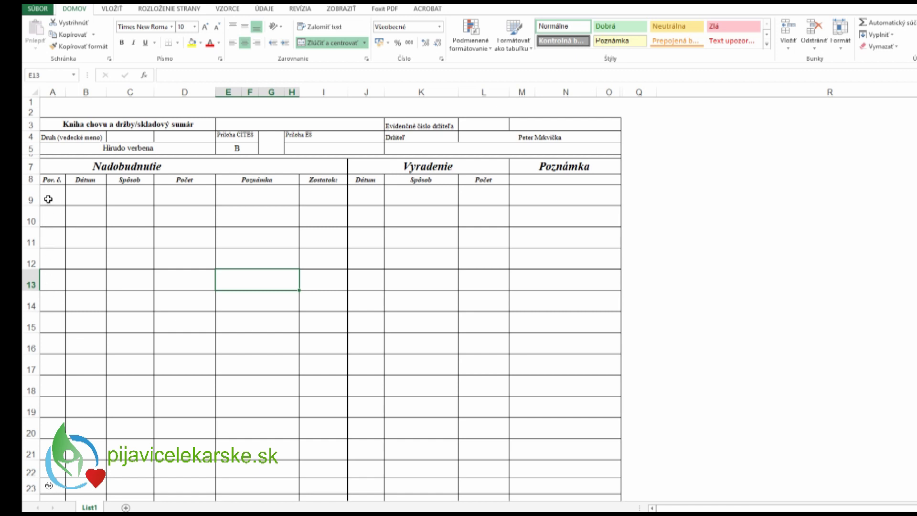
click(82, 196)
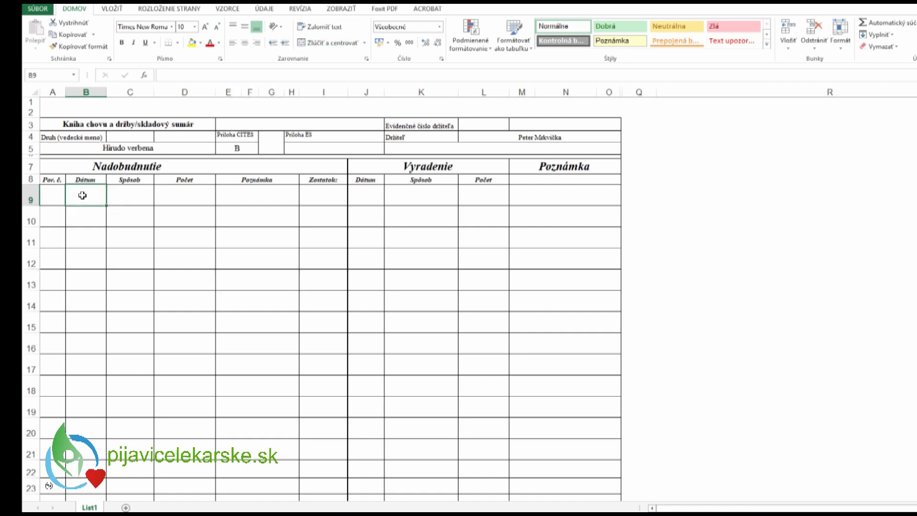
- Fill row 9 with 1.1.2018, Dar, count 50, and the donor's name and town as the note
text(1.1.2018)
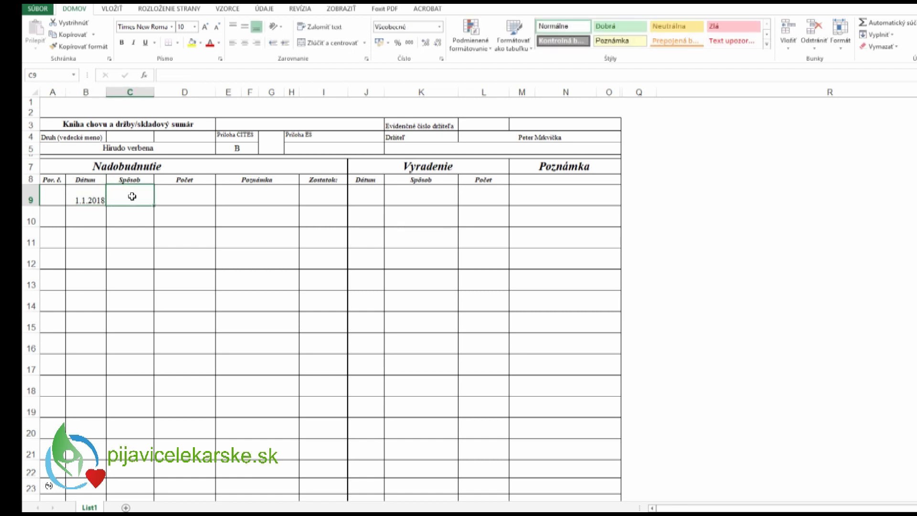
text(Dar)
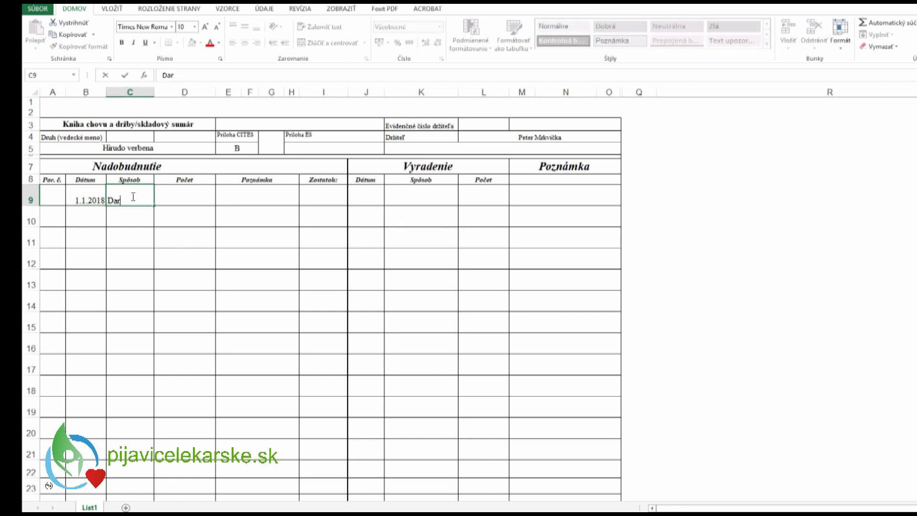
click(197, 193)
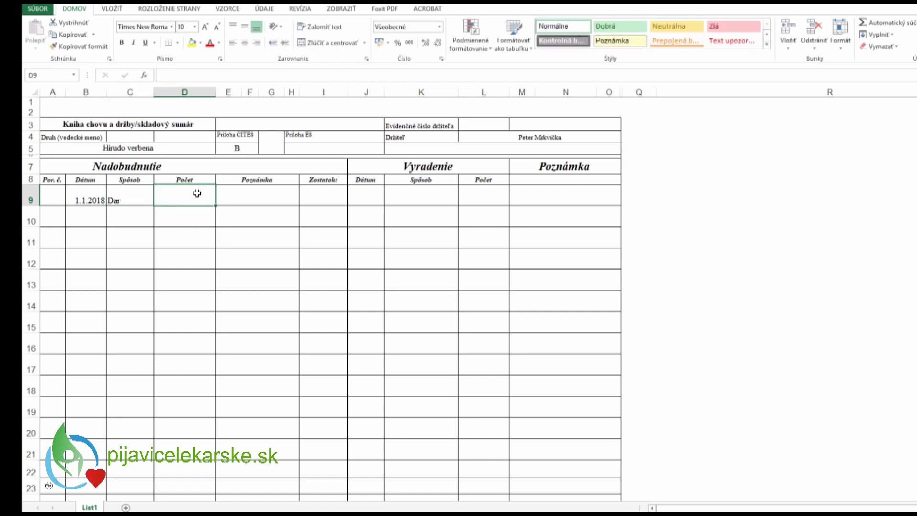
text(50)
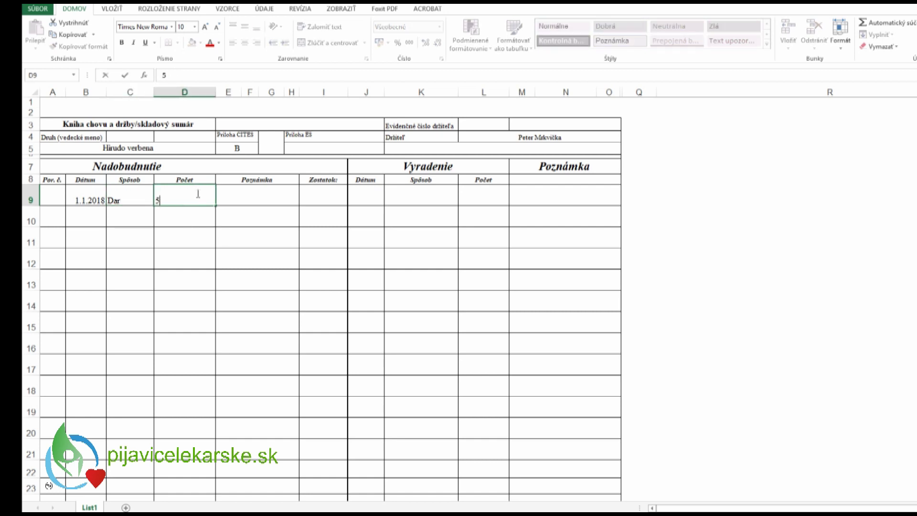
click(252, 194)
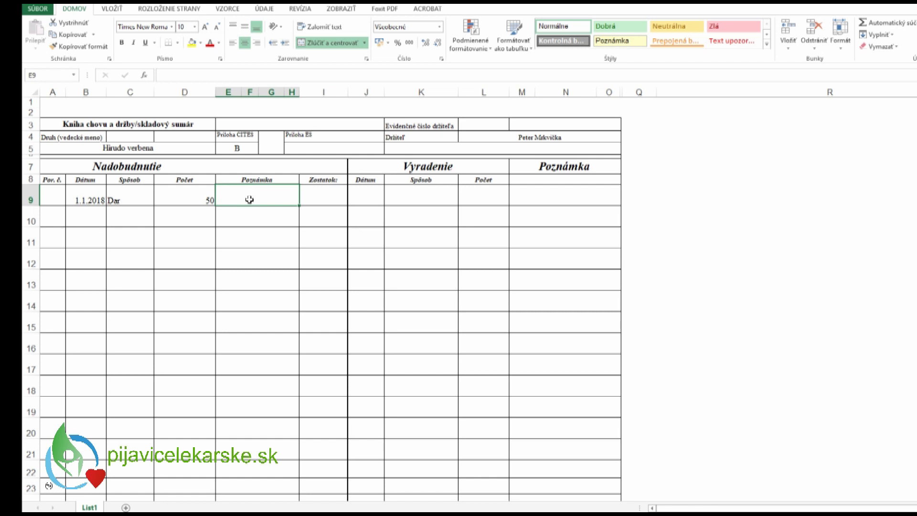
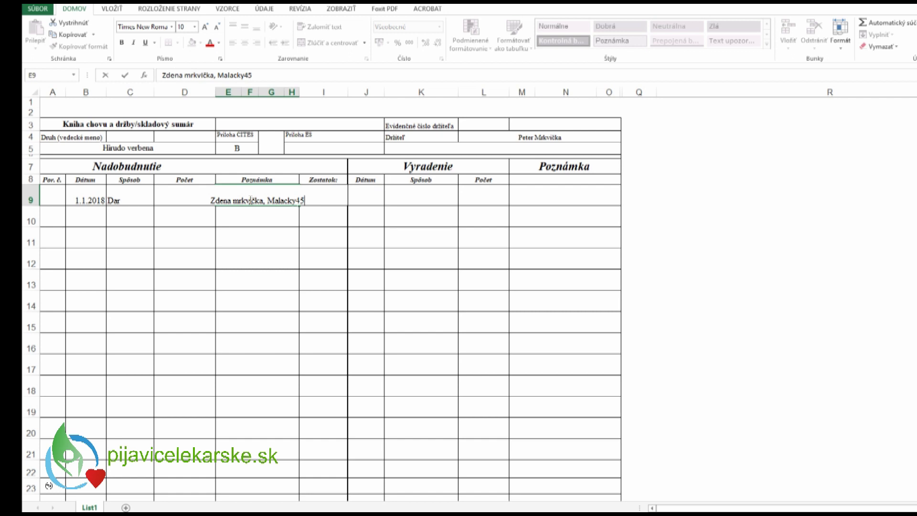
click(269, 217)
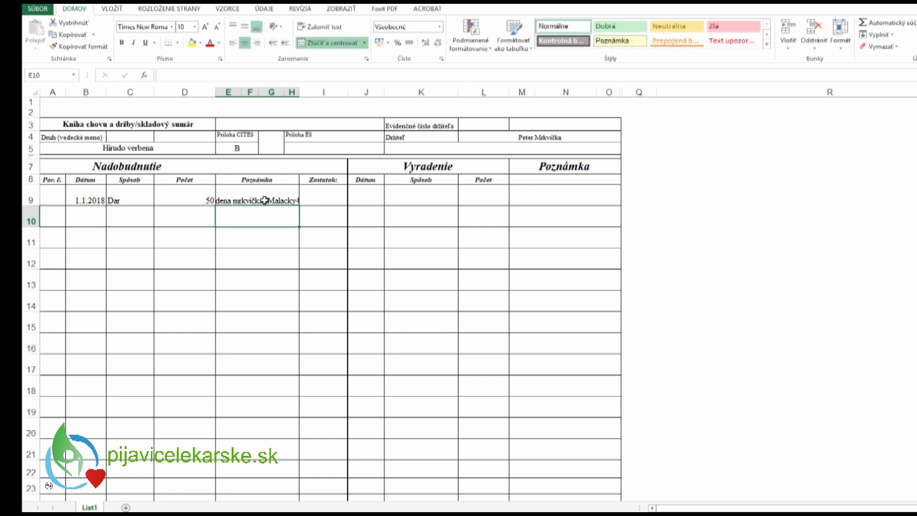
click(259, 201)
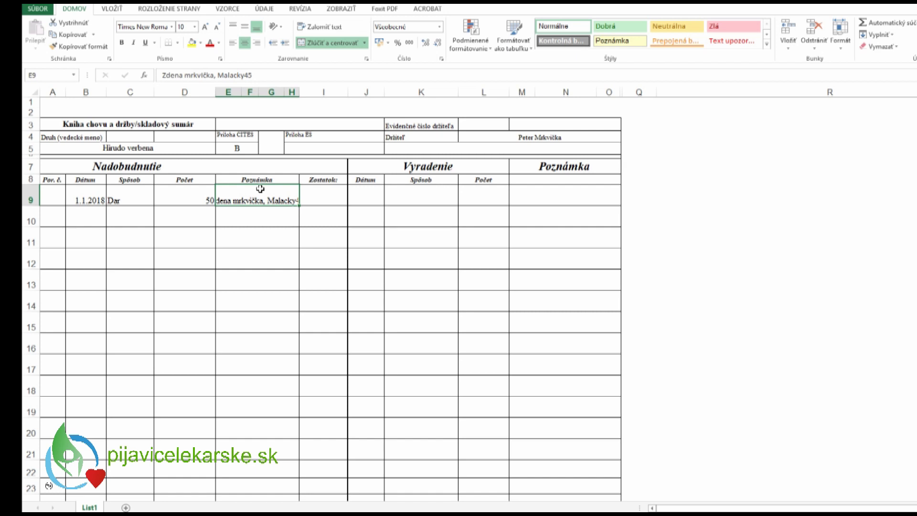
- Turn on text wrapping for the Poznámka cells E9:H22
drag(260, 188, 262, 475)
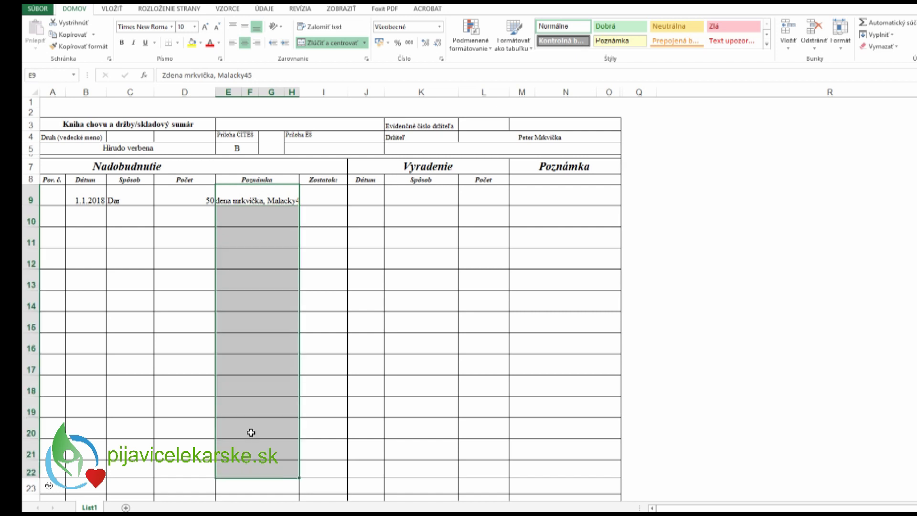
click(321, 28)
click(270, 239)
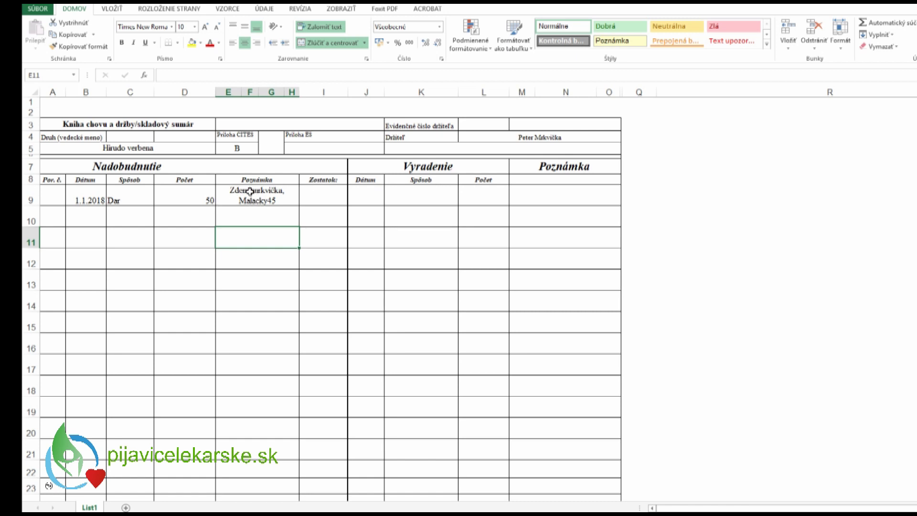
- Correct the donor's first name and capitalise the surname in the row 9 note
click(249, 190)
double_click(249, 190)
key(Delete)
text(0)
key(BackSpace)
text(o)
click(271, 214)
click(258, 190)
key(BackSpace)
text(M)
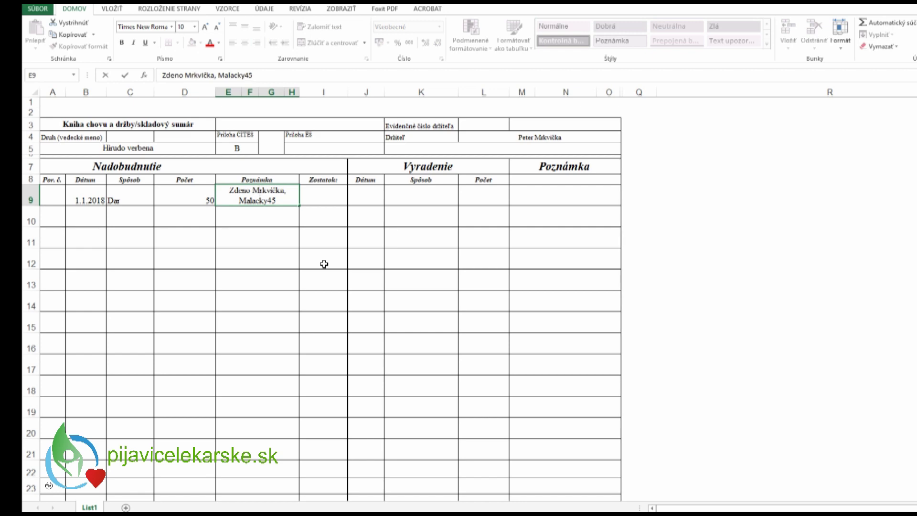
click(261, 222)
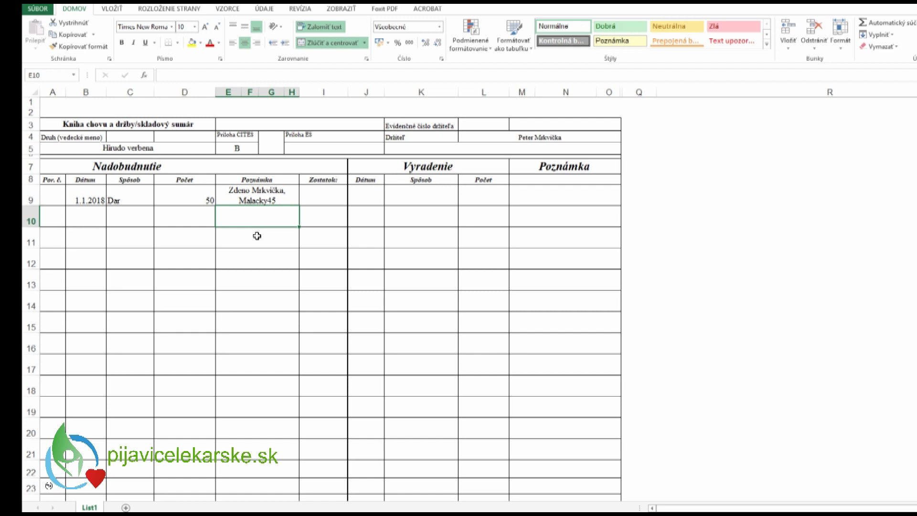
- Enter a running balance of 50 for row 9 in cell I9
click(330, 194)
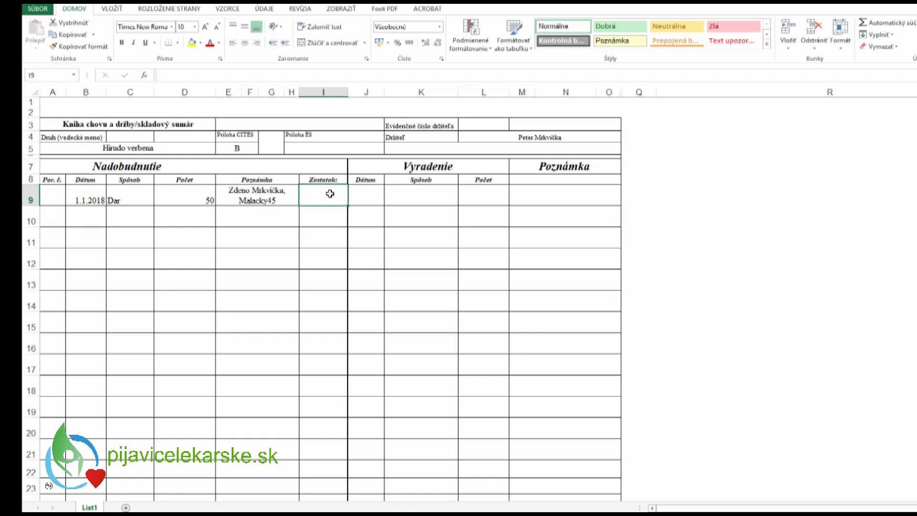
text(50)
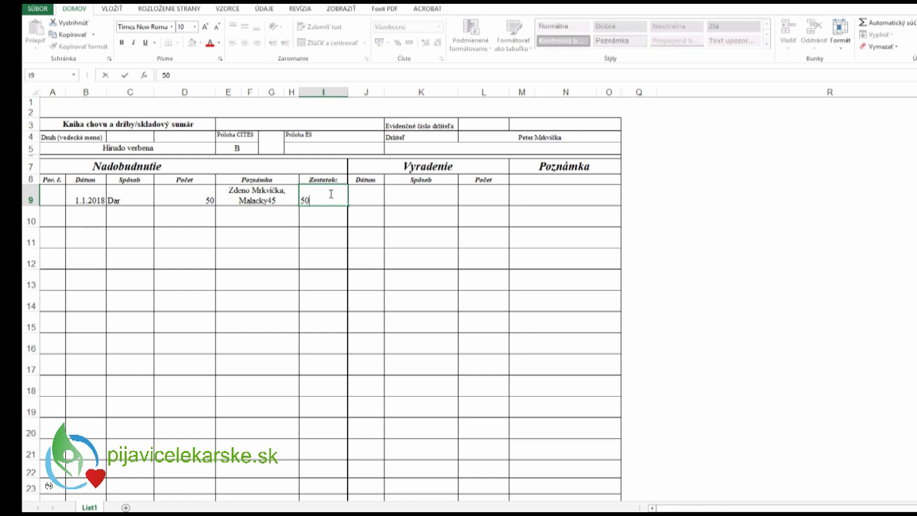
click(330, 238)
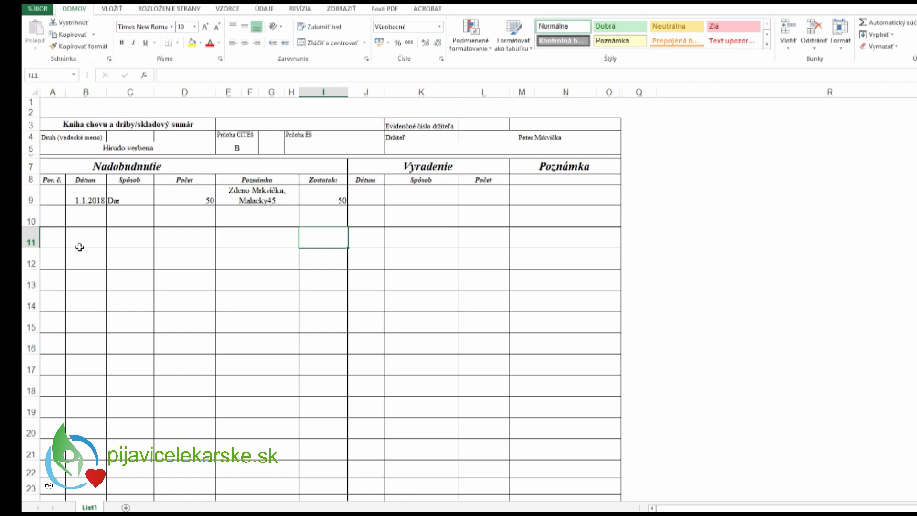
- Enter date 10.1.2018, method Dedičstvo and count 10 in row 10
click(89, 218)
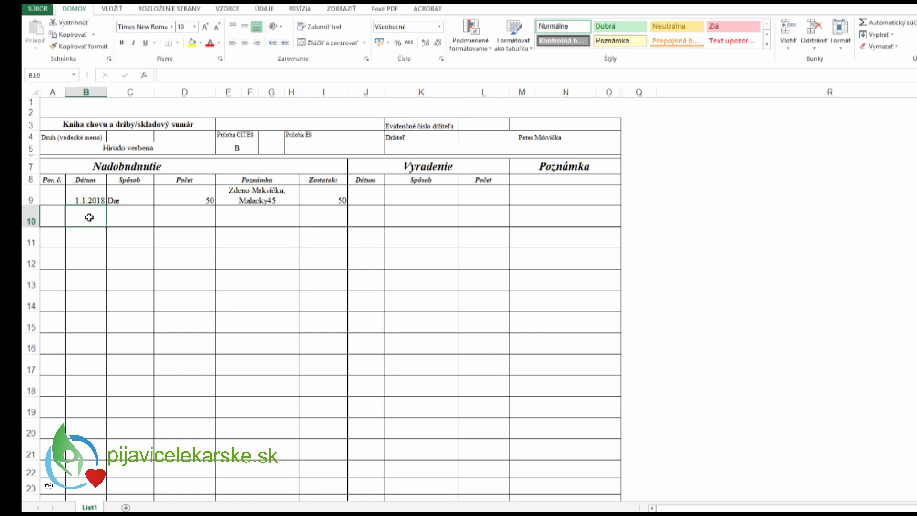
text(10.1)
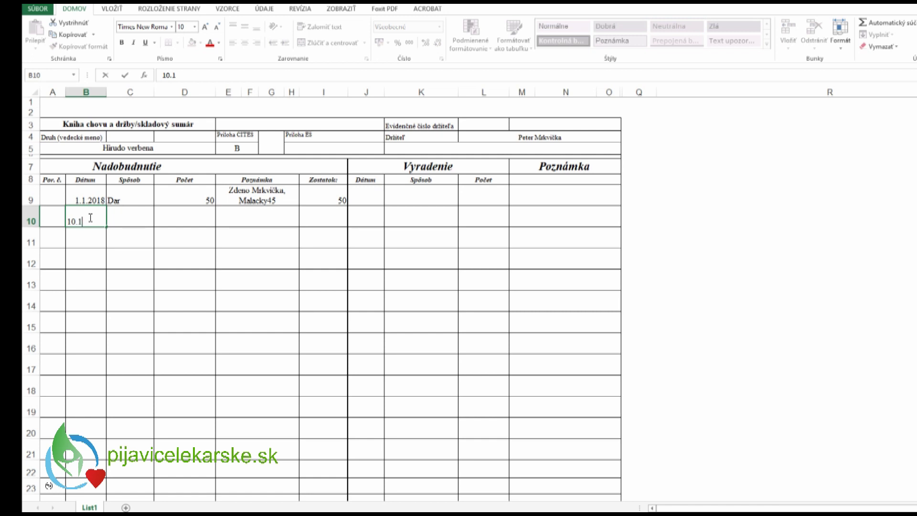
text(.2018)
click(120, 215)
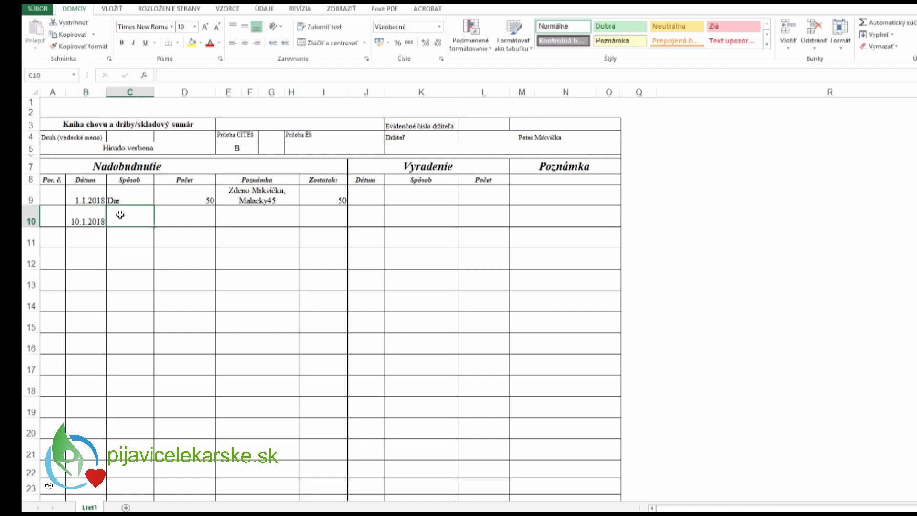
text(Z)
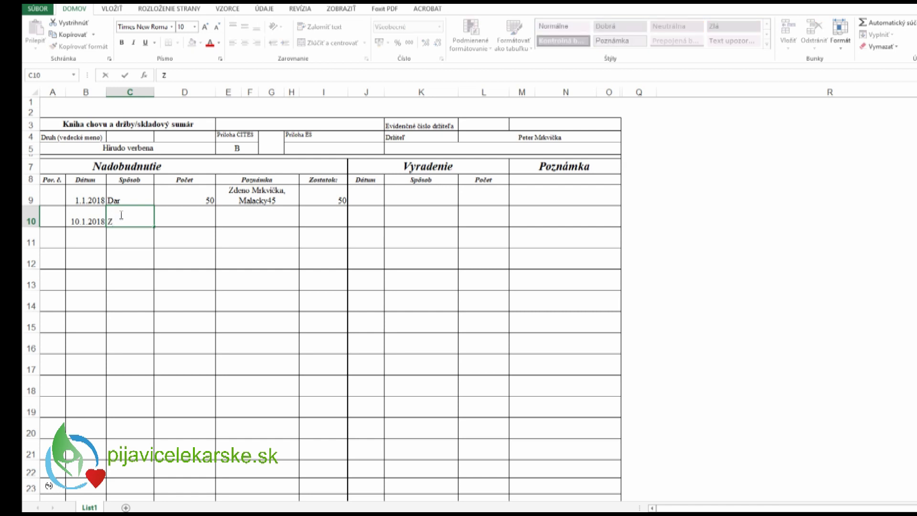
key(BackSpace)
text(F)
key(BackSpace)
text(Dedičstvo)
click(192, 220)
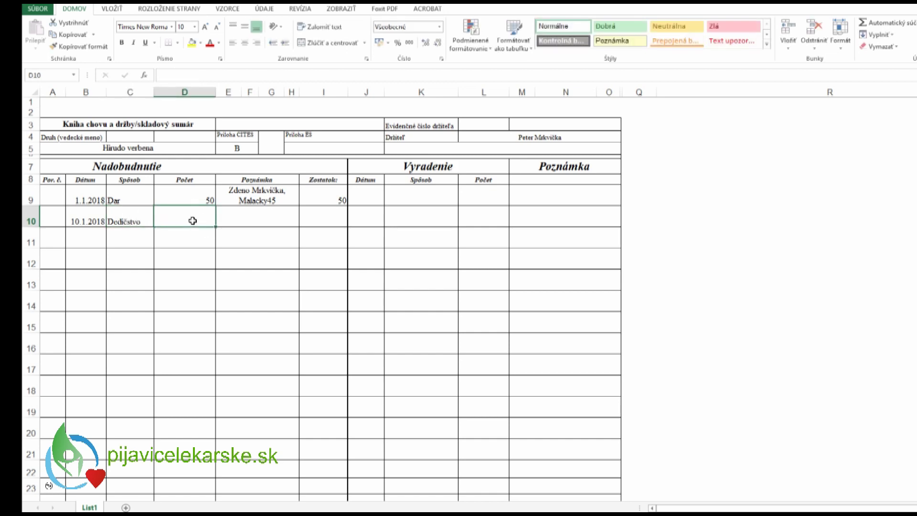
text(10)
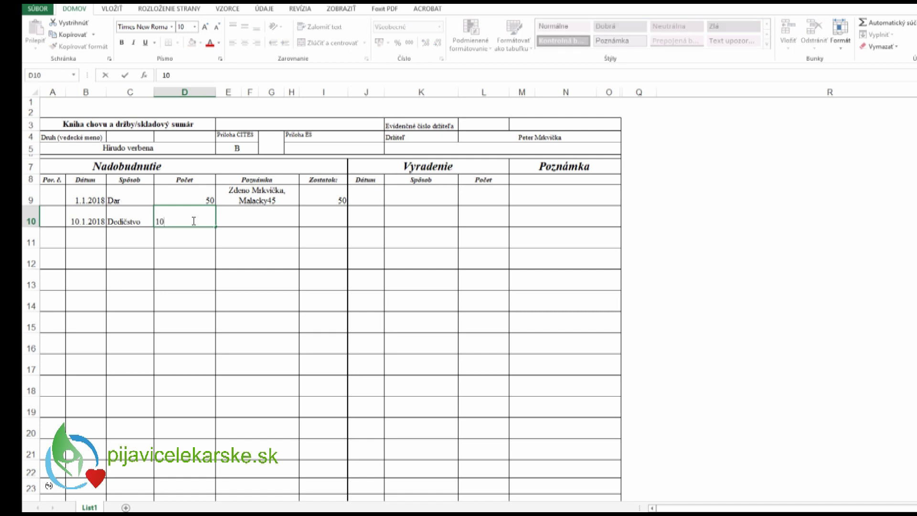
click(250, 235)
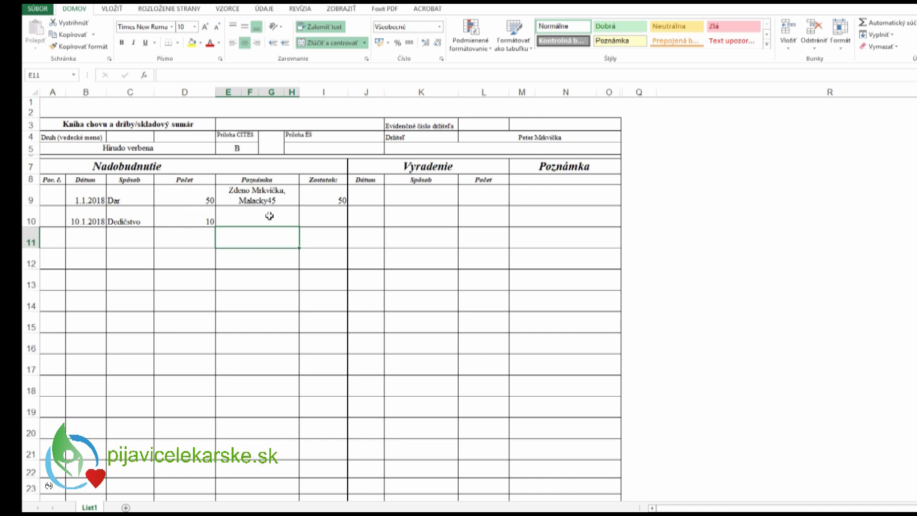
- Add the giver's name and town as the row 10 note, fixing the misspelled first word
click(240, 216)
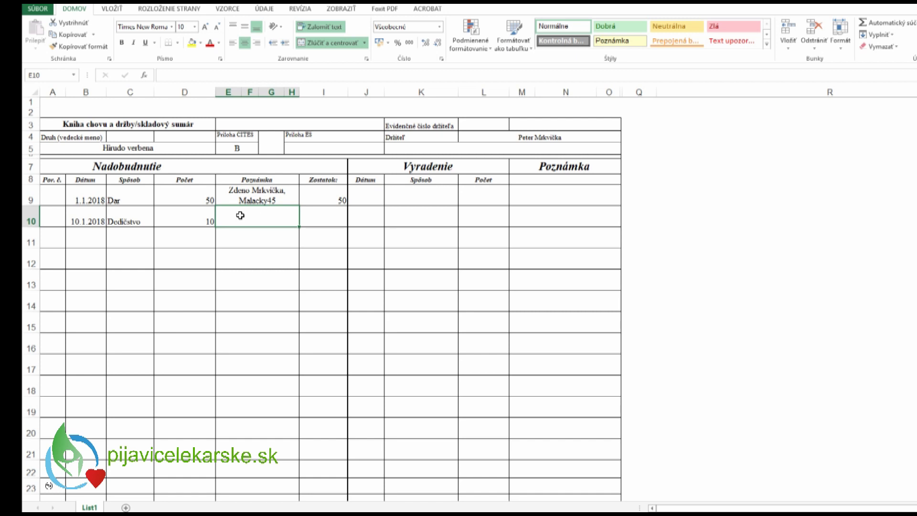
double_click(240, 215)
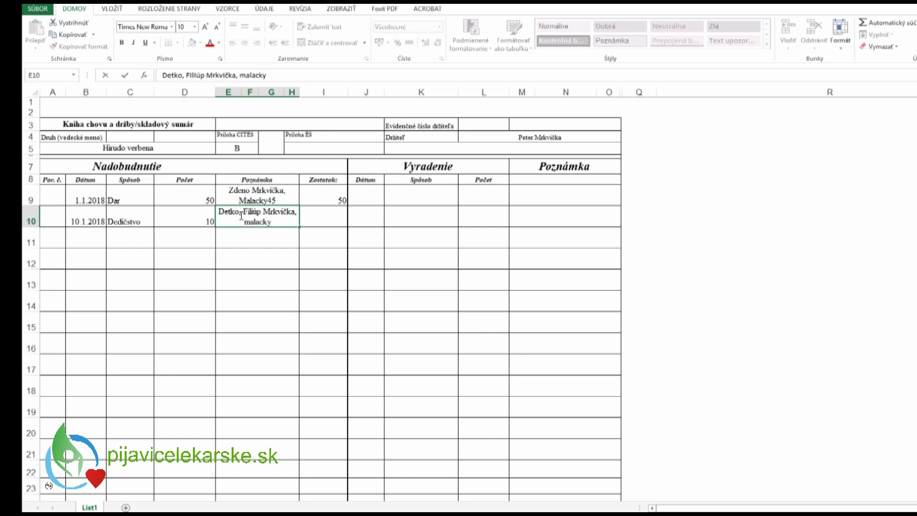
click(270, 236)
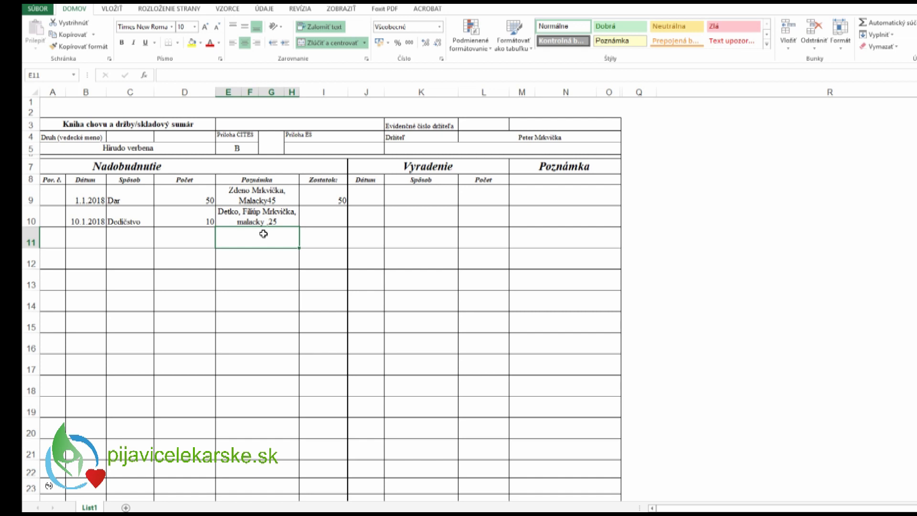
click(230, 211)
double_click(229, 211)
key(Delete)
text(d)
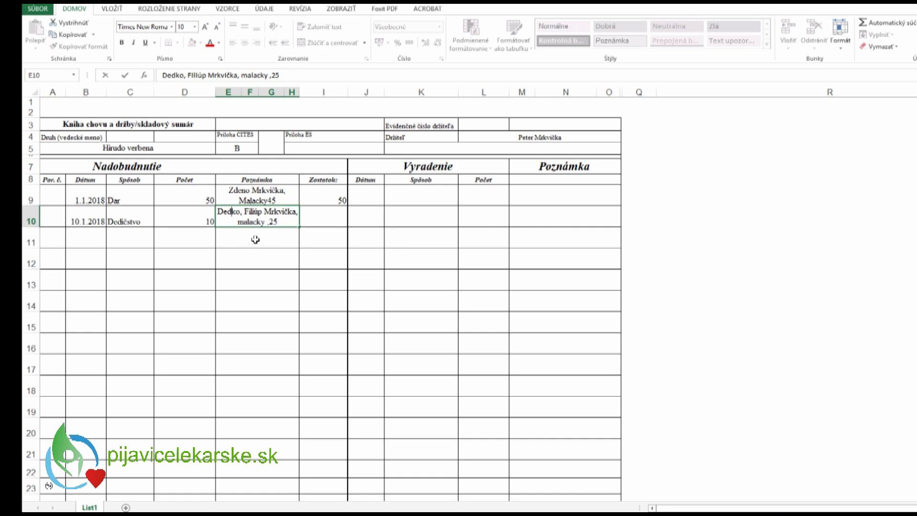
click(255, 242)
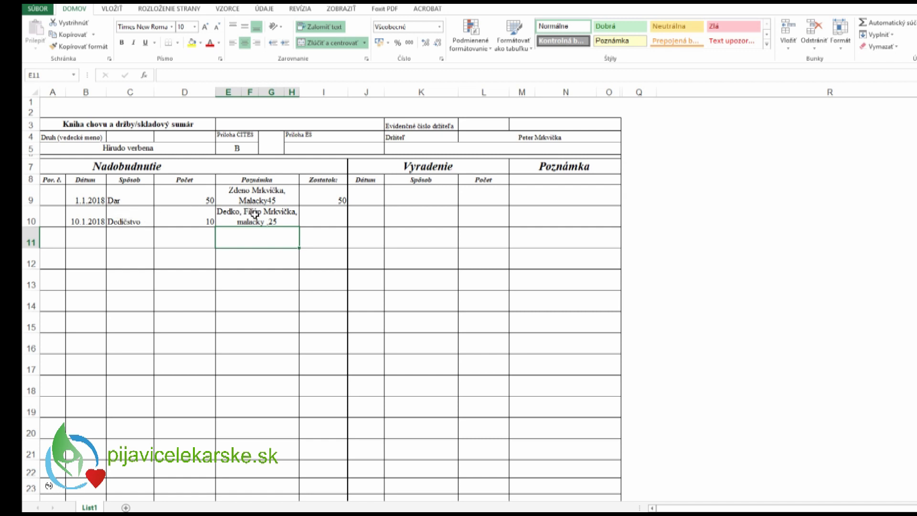
click(336, 215)
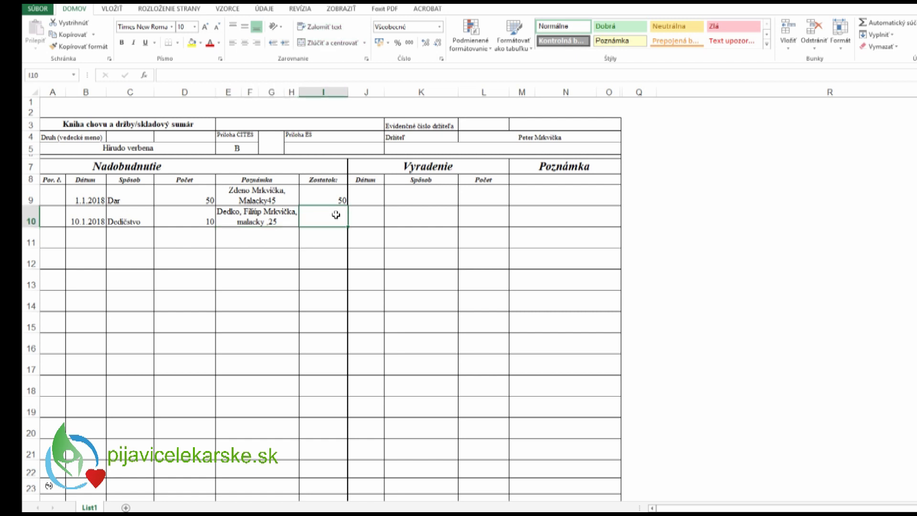
- Enter 60 as the row 10 running balance in cell I10
text(60)
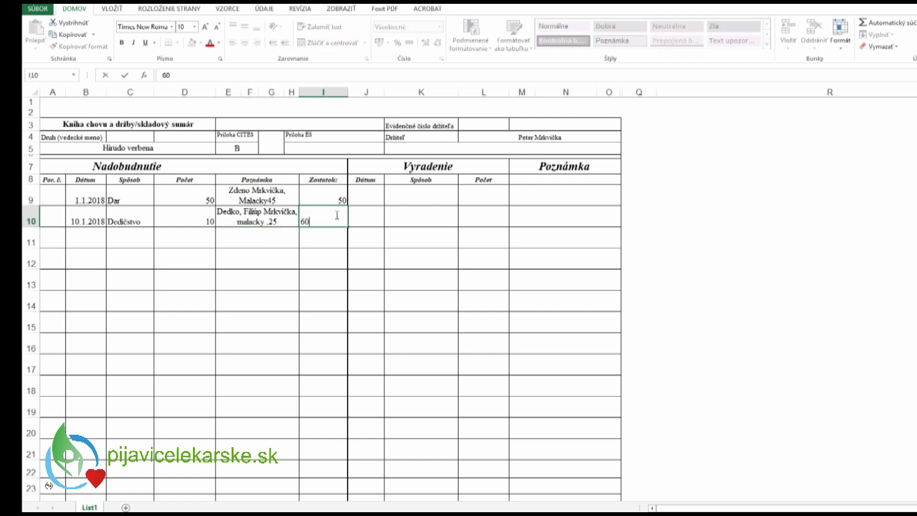
key(Return)
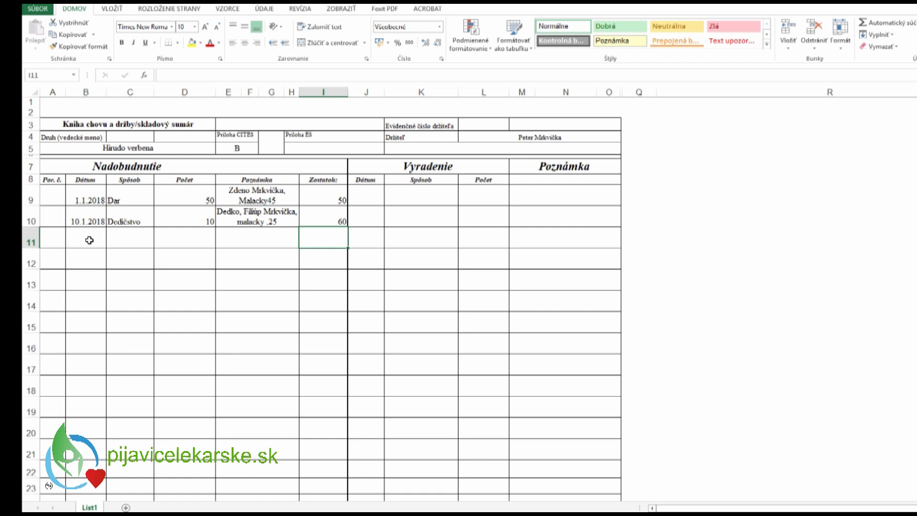
click(89, 240)
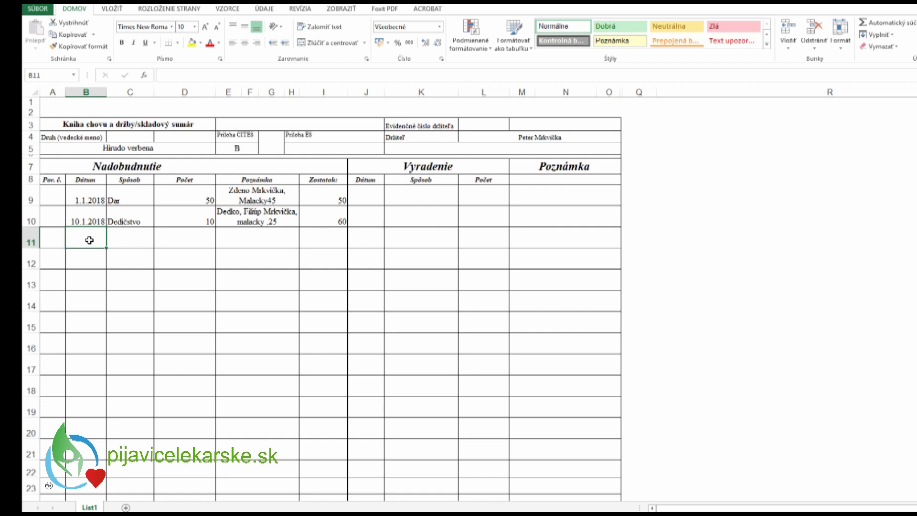
- Enter date 20.1.2018, method Kúpa and count 20 in row 11
double_click(89, 239)
text(20.1.2018)
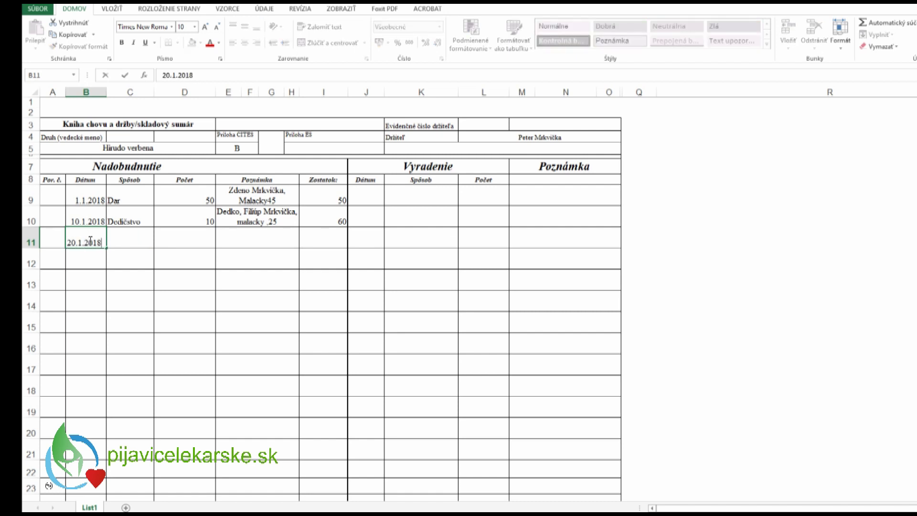
click(134, 234)
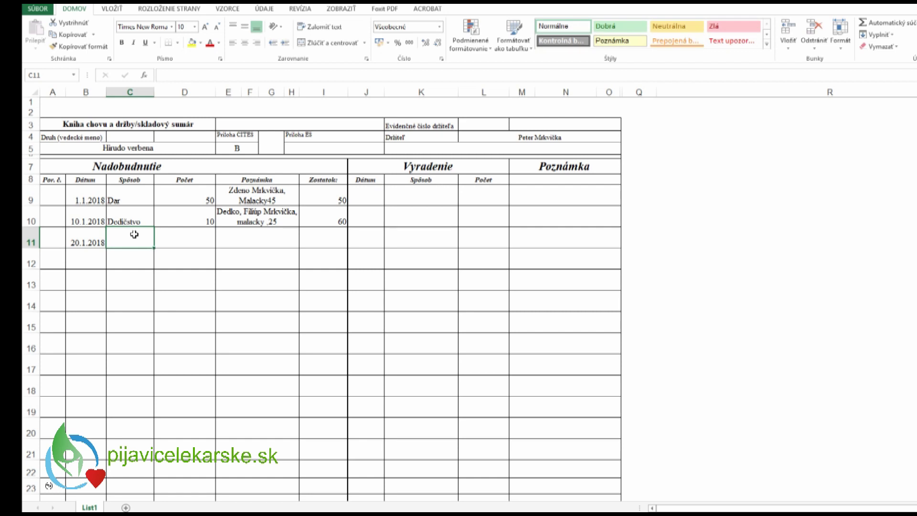
text(Kúpa)
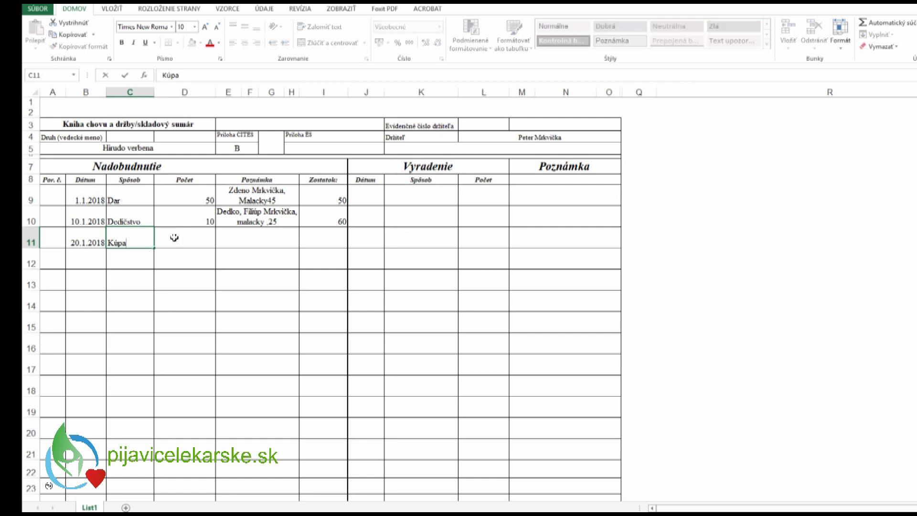
click(189, 237)
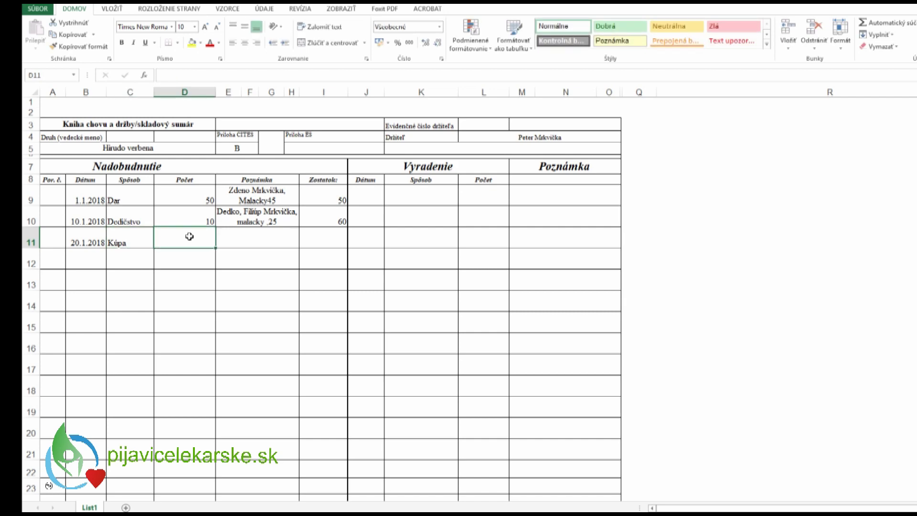
text(20)
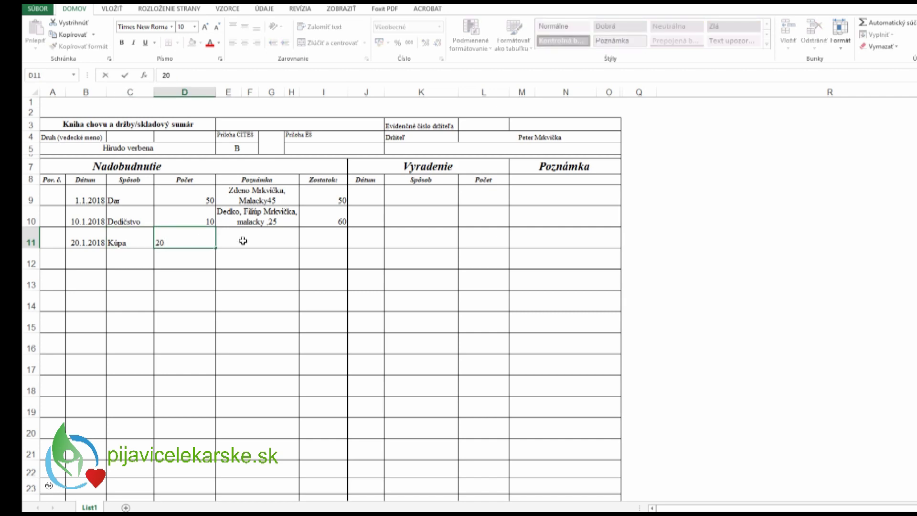
- Add the seller's company name and address as the row 11 note
click(243, 241)
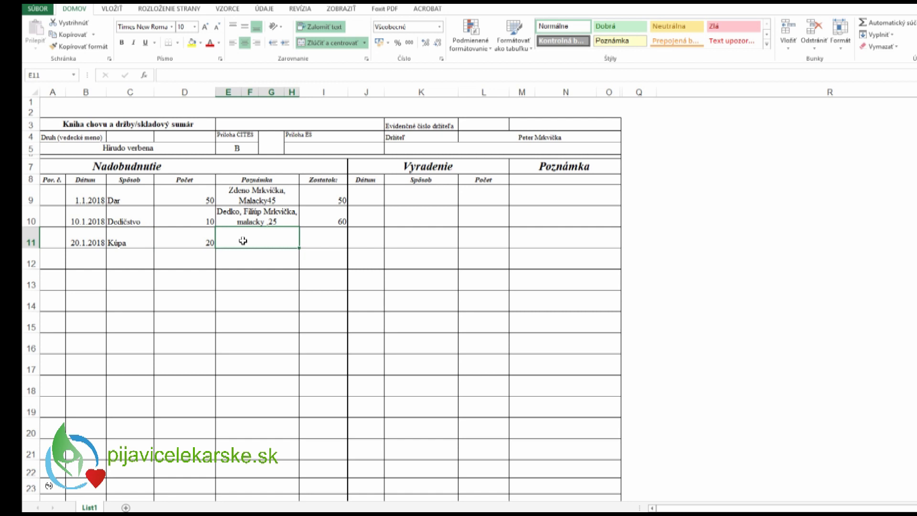
text(A)
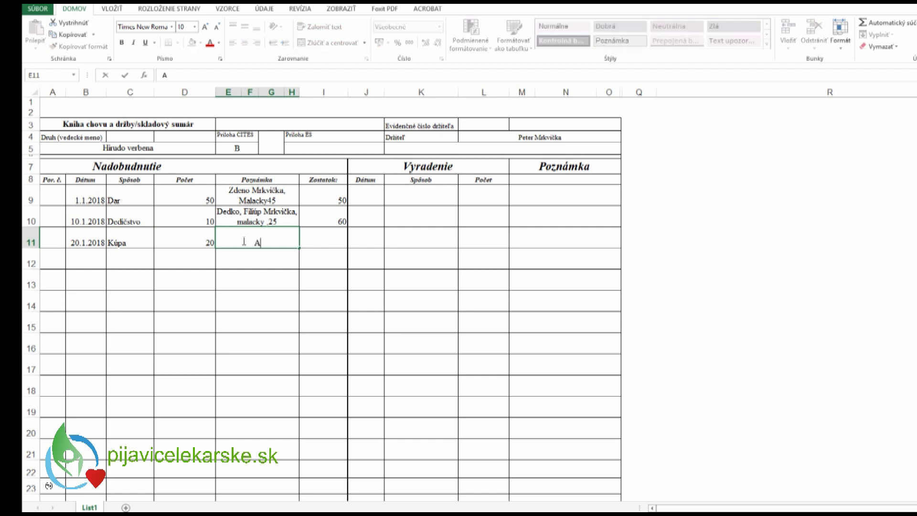
text(ltechnikysro,)
text(priekopská)
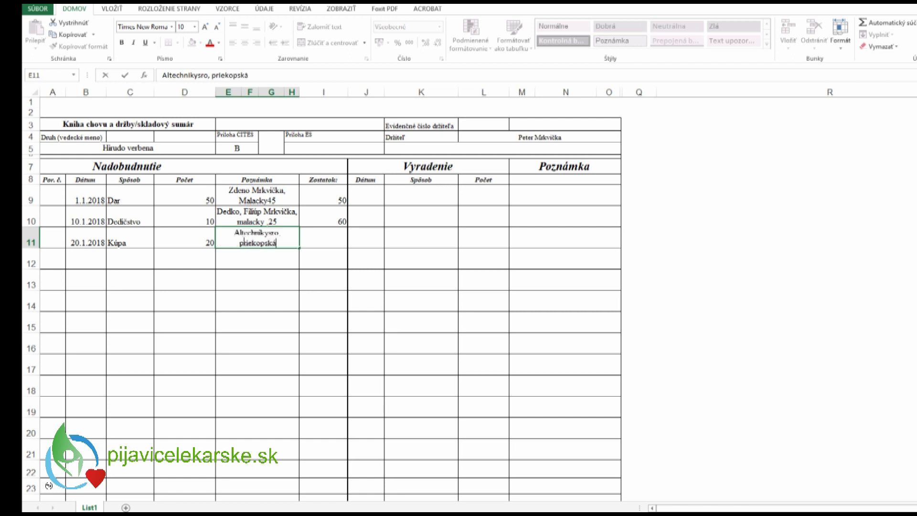
text( 27, martin)
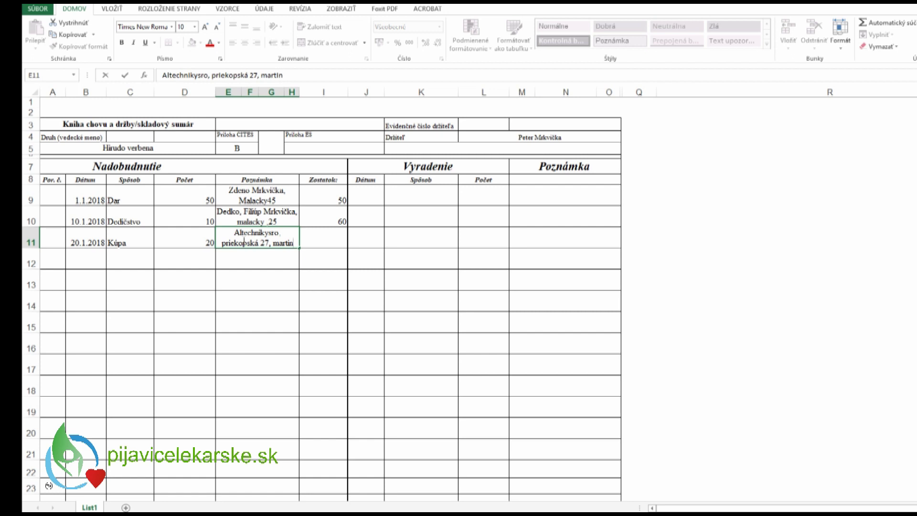
click(260, 254)
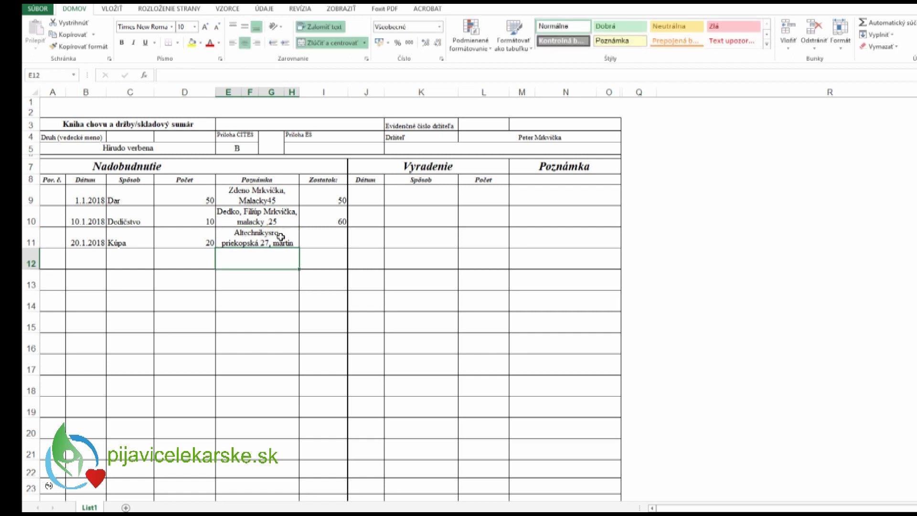
click(281, 236)
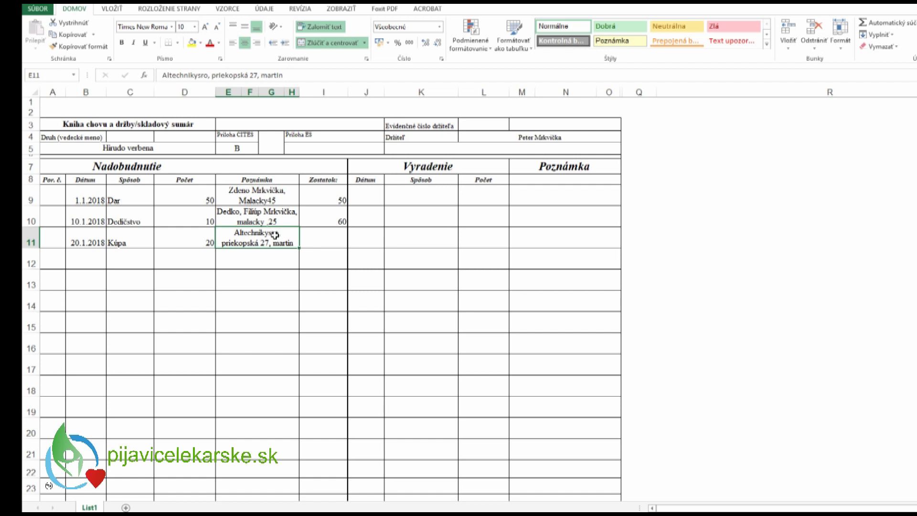
- Add the remark 'bloček/faktúra' in the Poznámka cell of the 20.1.2018 row
click(564, 232)
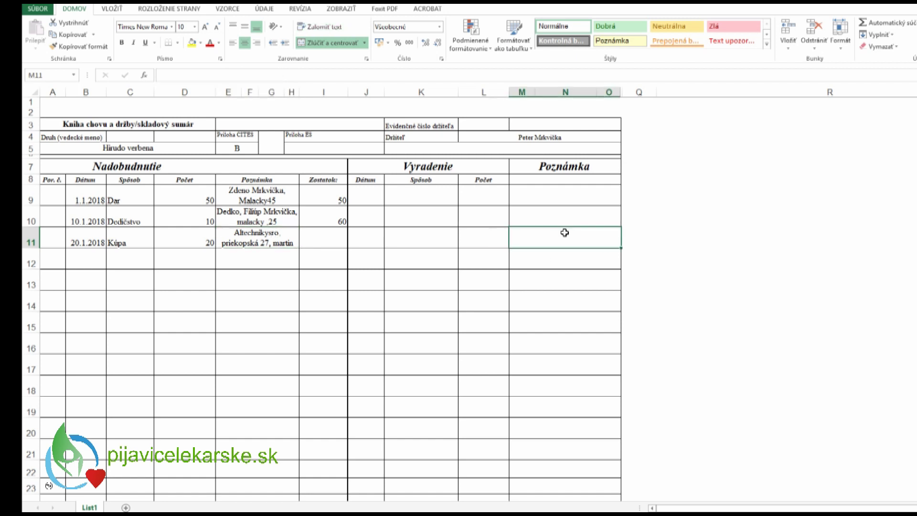
text(bloček)
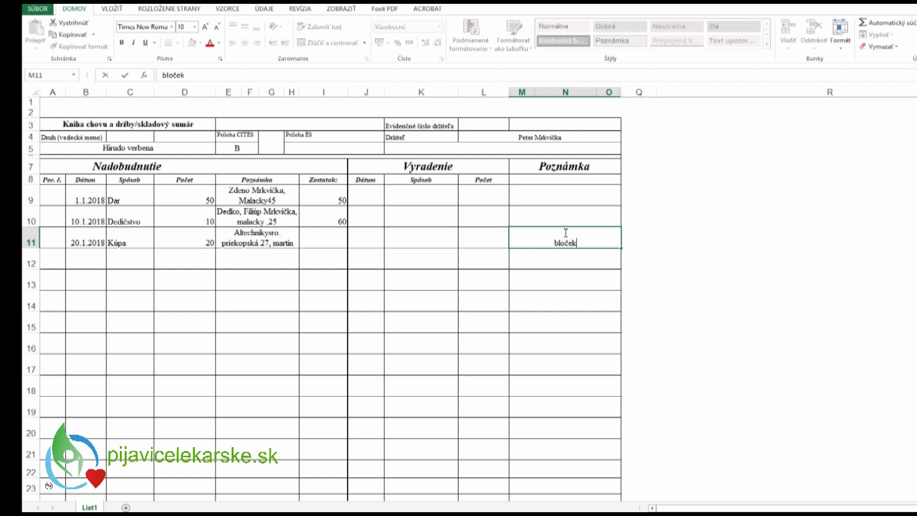
text(/faktúra)
click(243, 257)
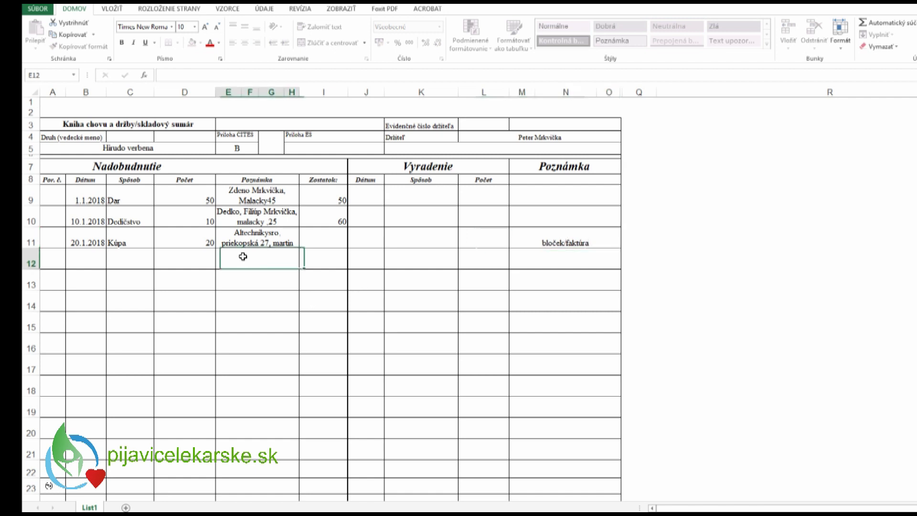
- Fill row 12 with 30.1.2018, Chov, count 20 and the note 'vlastna produkcia'
click(99, 259)
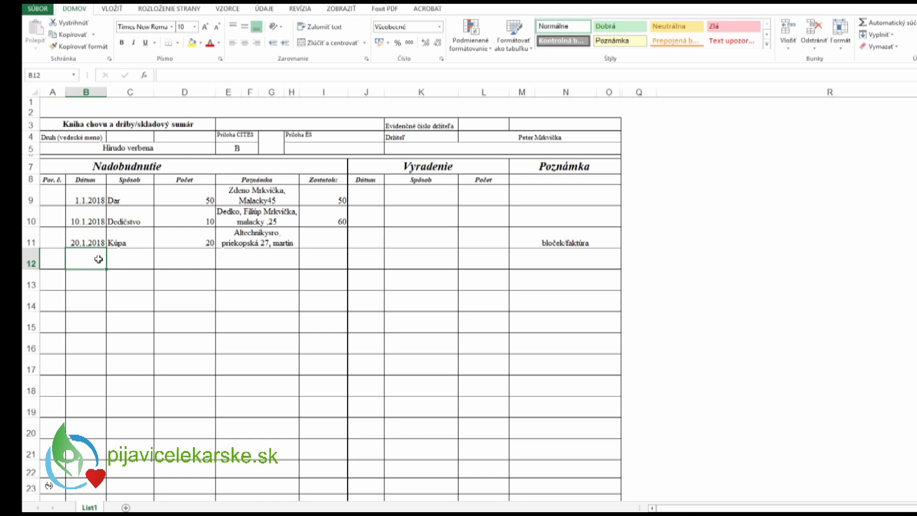
text(30.1.2018)
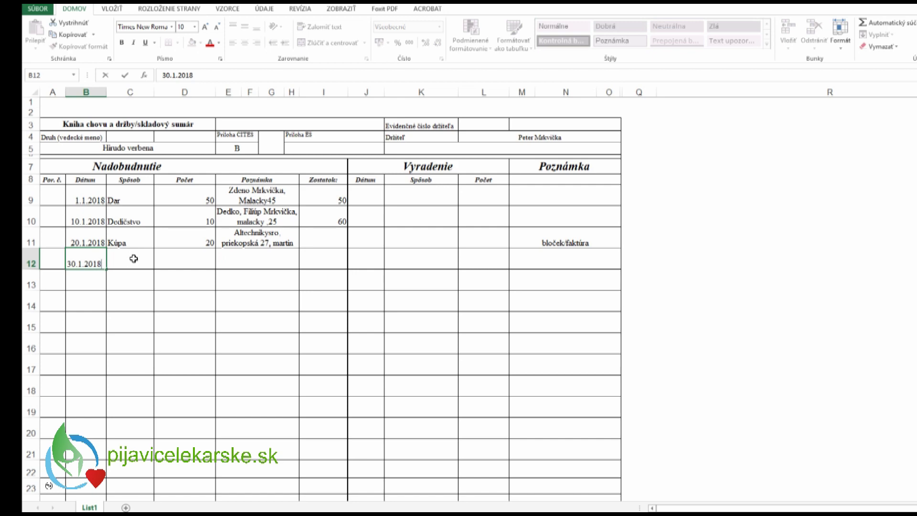
click(133, 259)
text(Chov)
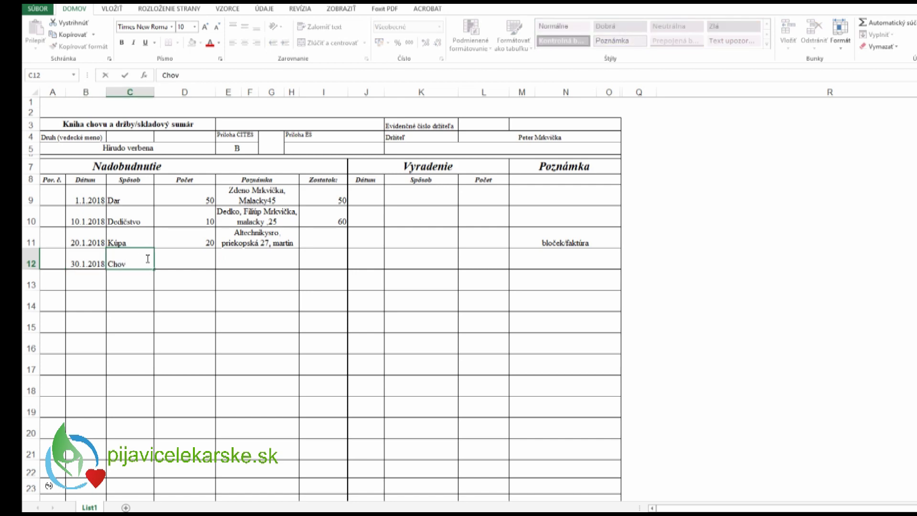
click(191, 257)
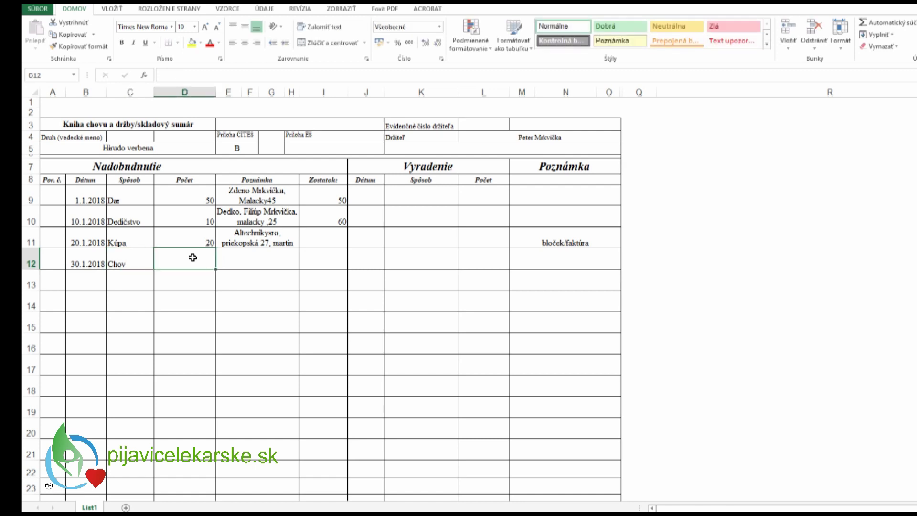
text(20)
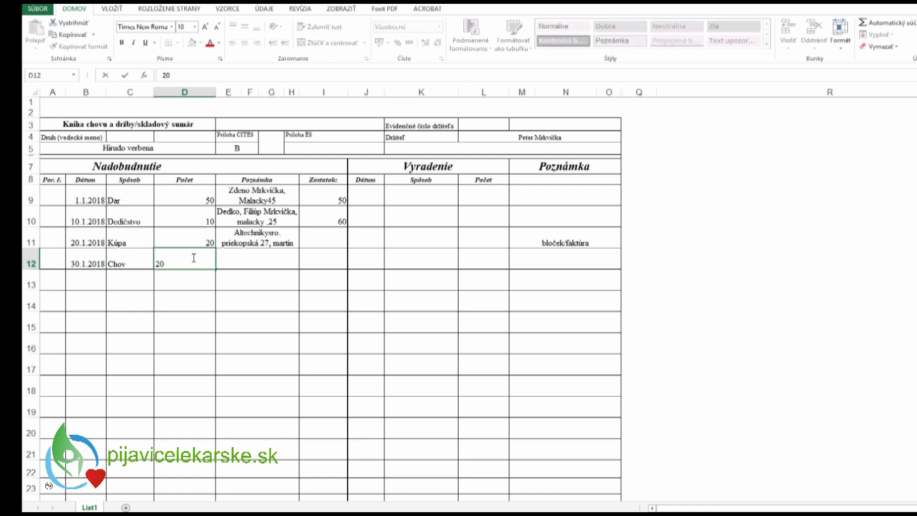
click(250, 263)
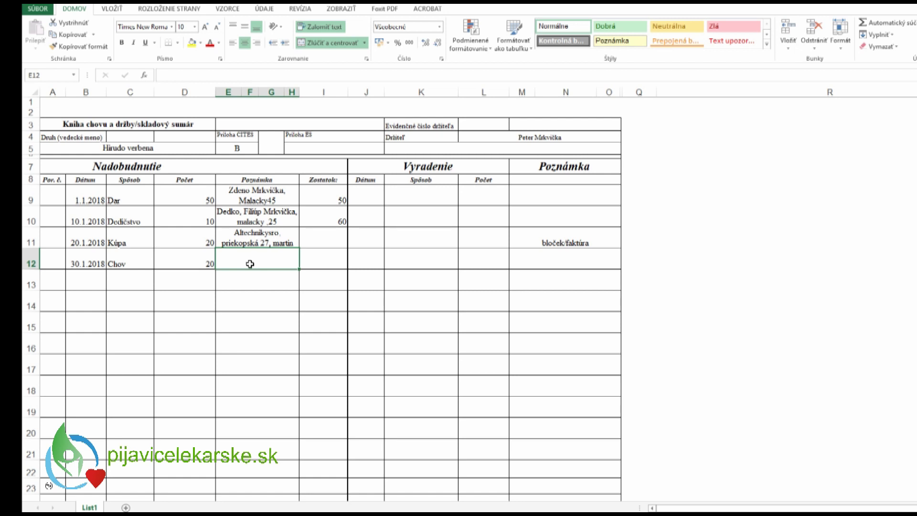
text(vlastna )
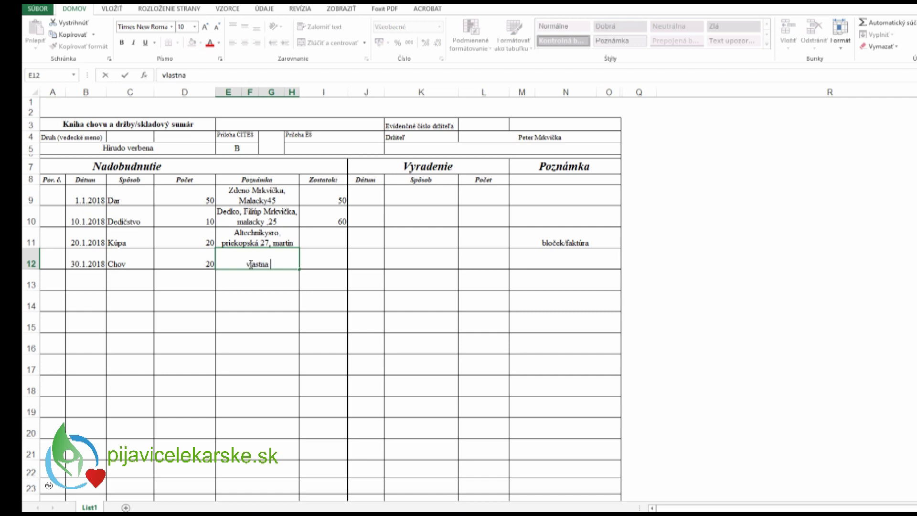
text(produkcia)
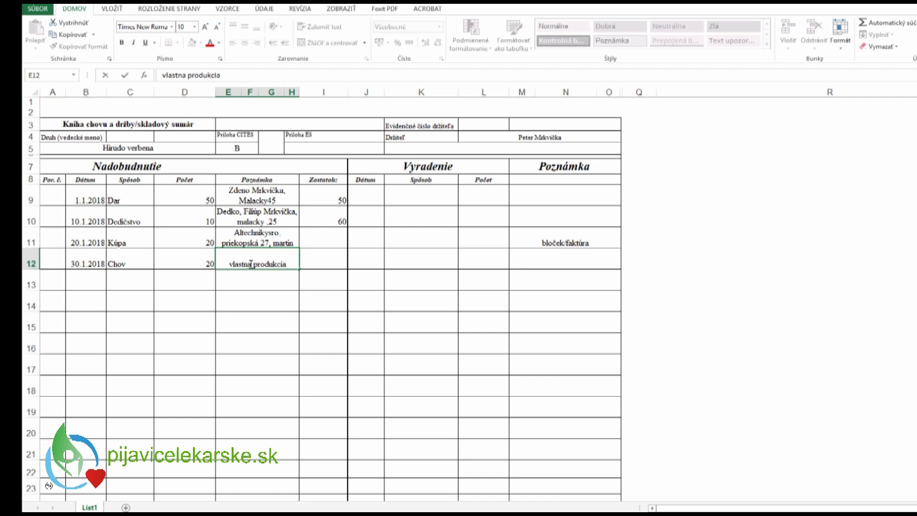
click(334, 261)
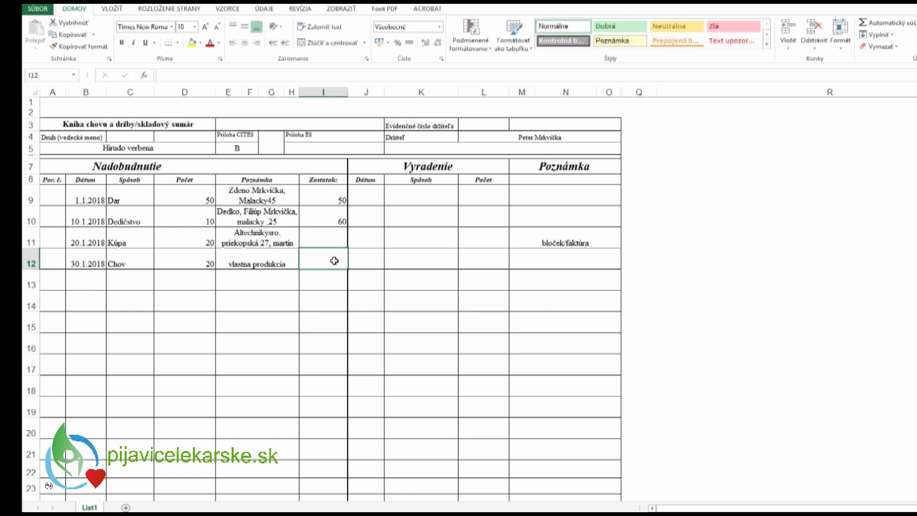
- Set the running balances to 80 in I11 and 100 in I12
text(20)
key(Return)
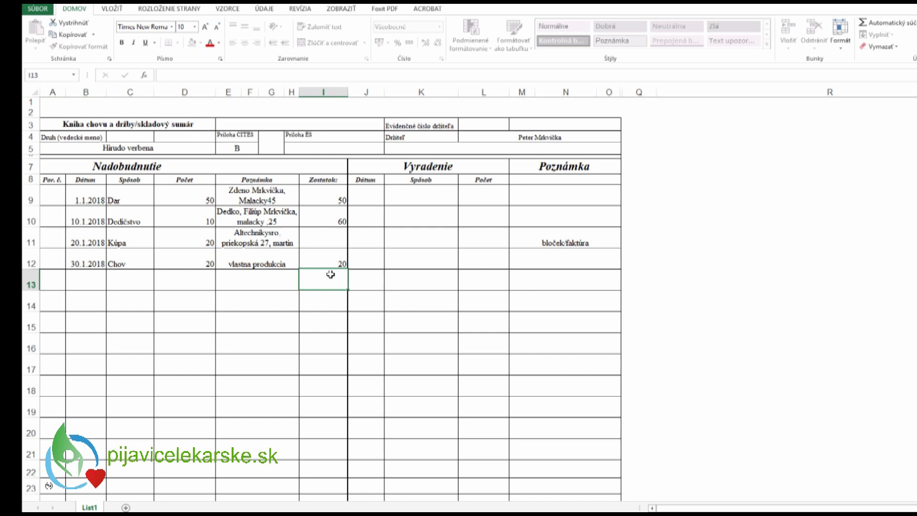
click(326, 262)
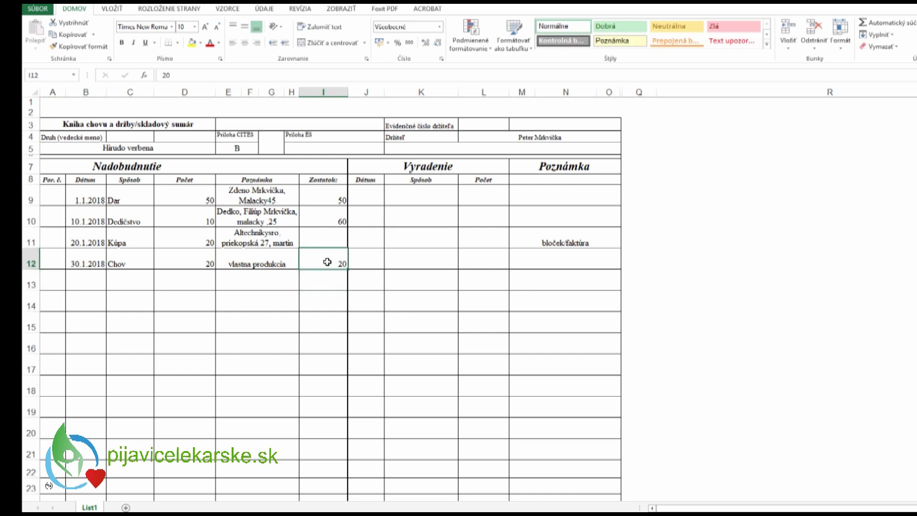
key(Delete)
click(334, 242)
text(80)
click(342, 259)
text(100)
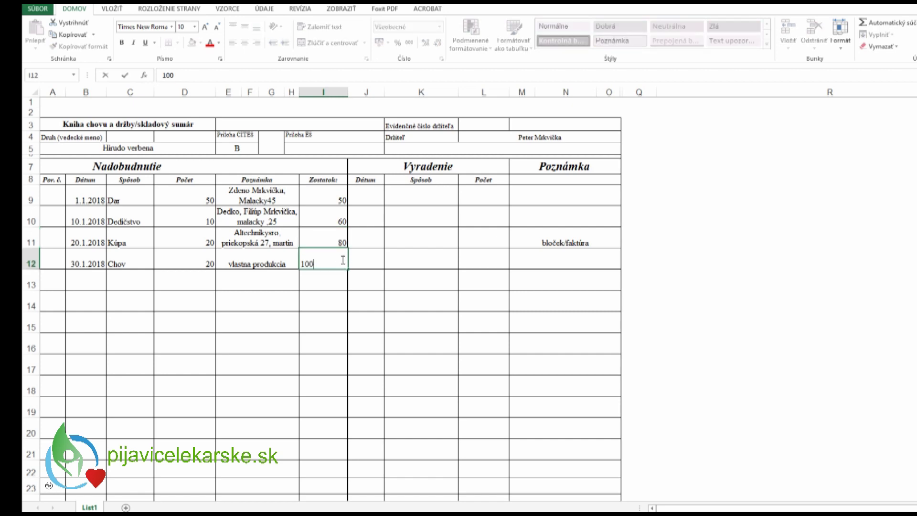
click(333, 274)
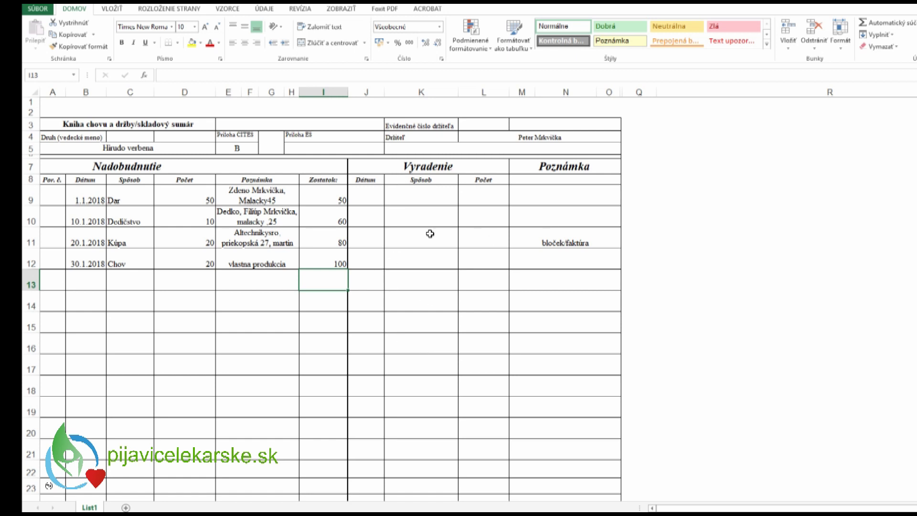
- Log a 12.3.2018 úhyn disposal of 20 in row 13, widening column J for the date
click(369, 283)
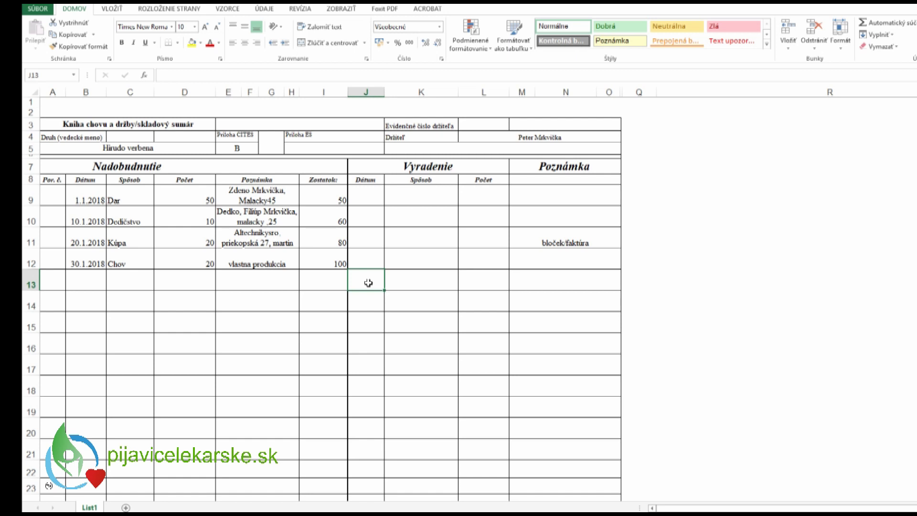
text(12.3.2018)
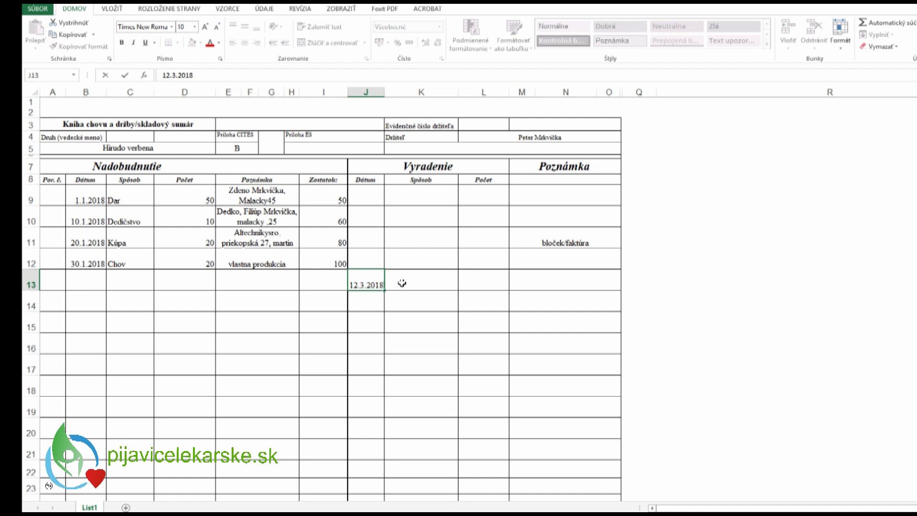
click(405, 283)
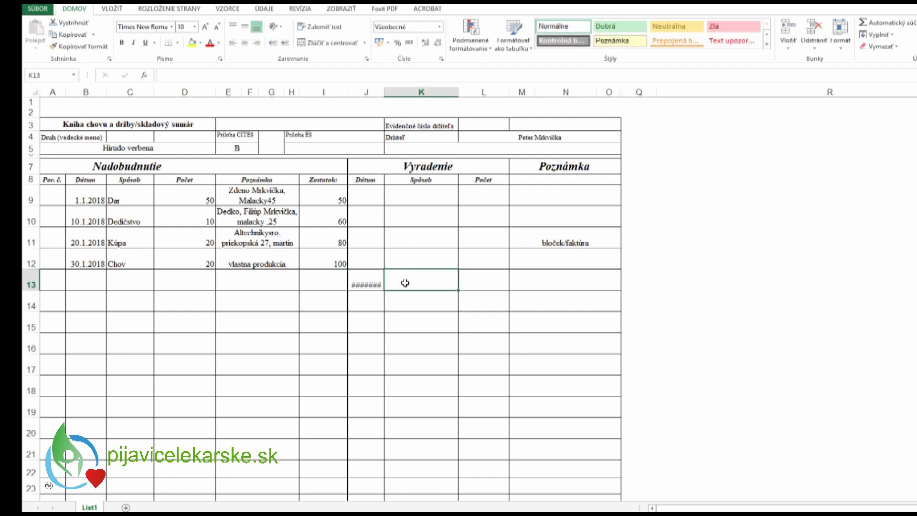
drag(385, 92, 393, 92)
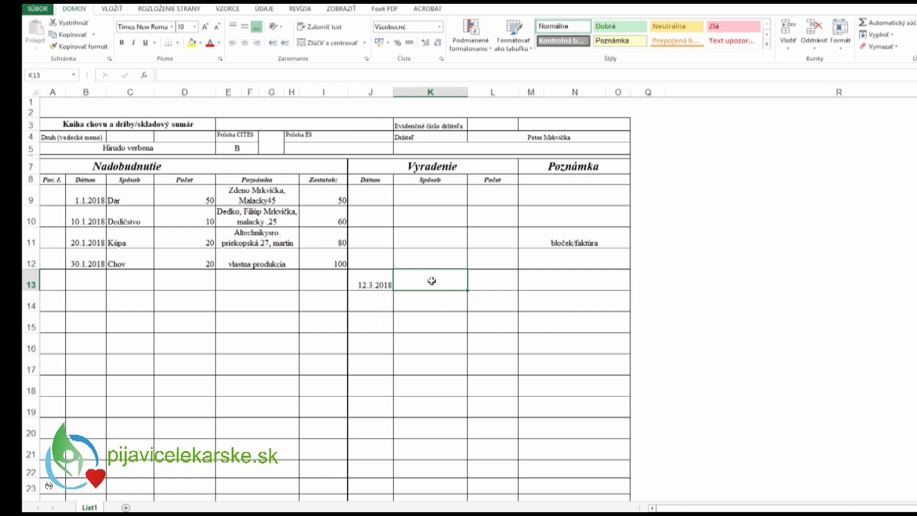
text(úhýn)
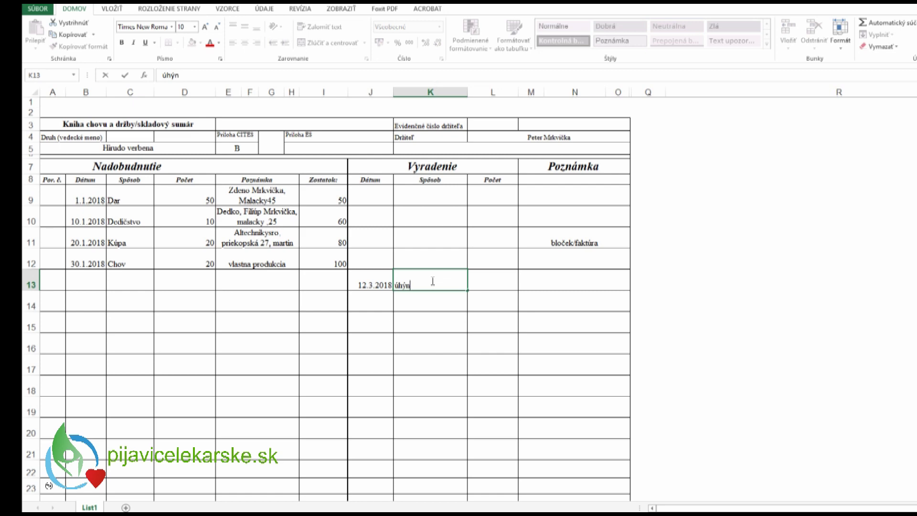
click(485, 282)
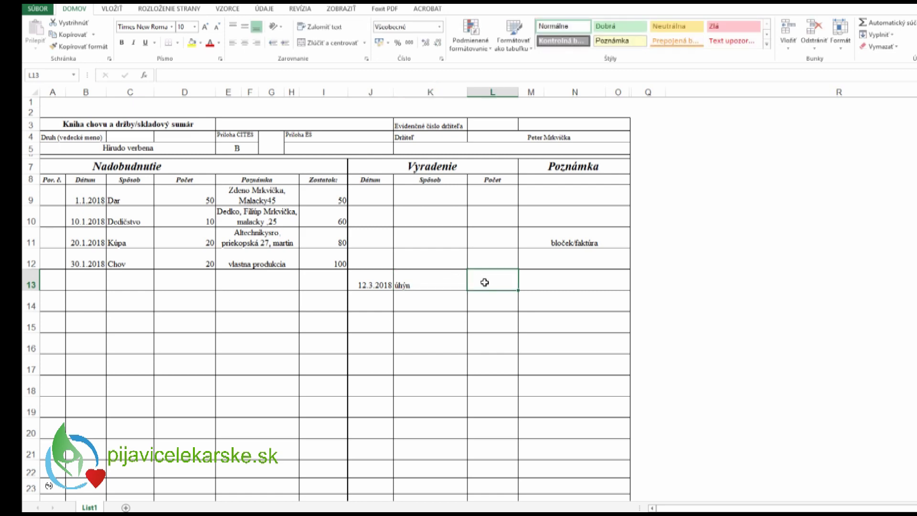
text(20)
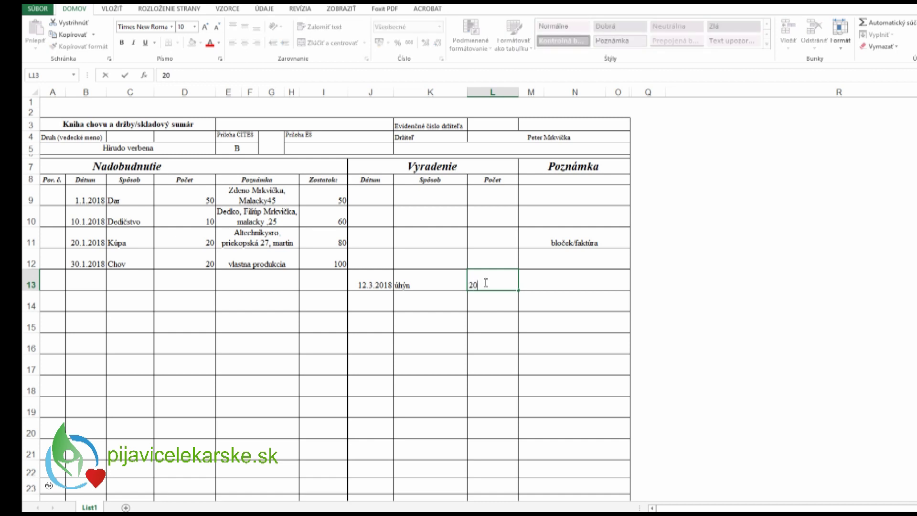
key(Return)
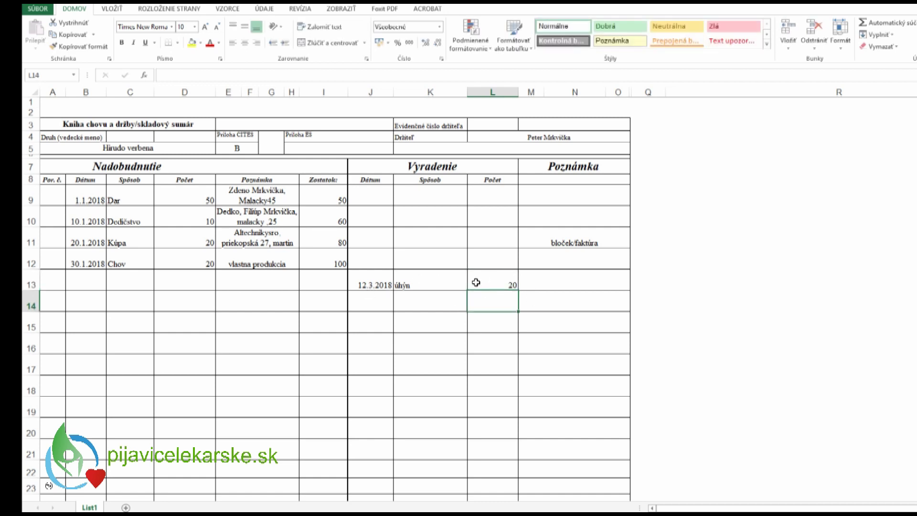
- Add the note 'uhyn' to row 13 and enter 80 as its balance
click(545, 286)
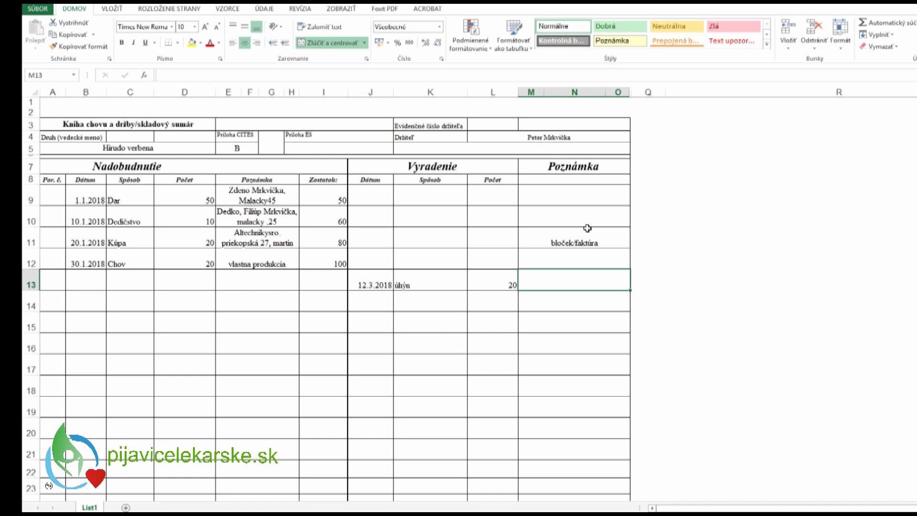
text(uhyn)
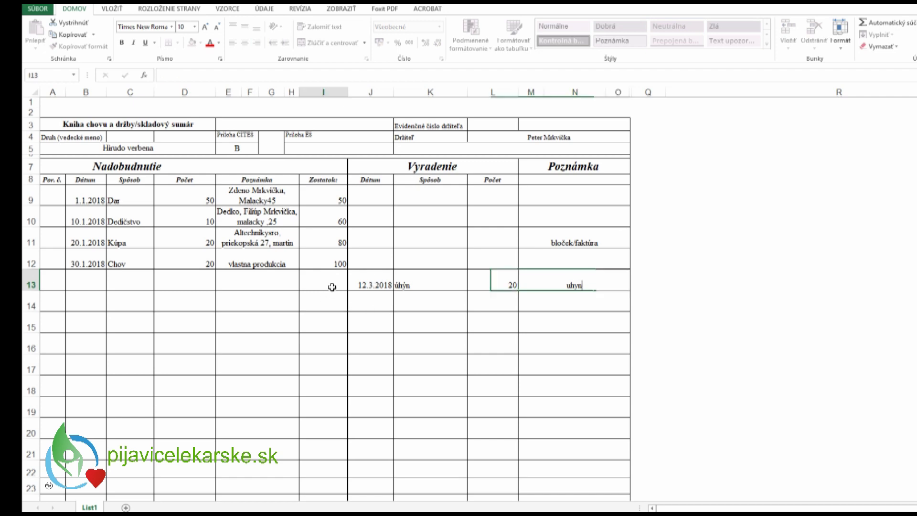
click(333, 286)
text(80)
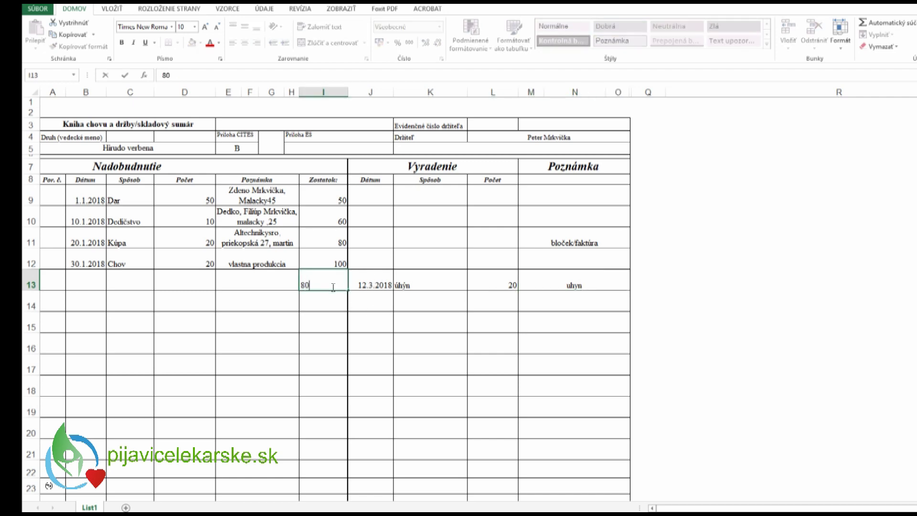
click(333, 303)
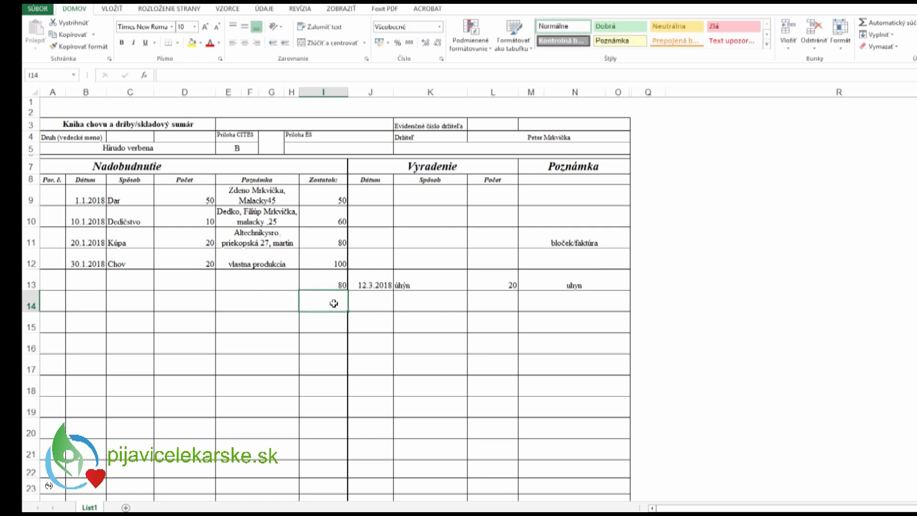
- Enter 13.3.2018 in J14 as the second disposal date
click(375, 305)
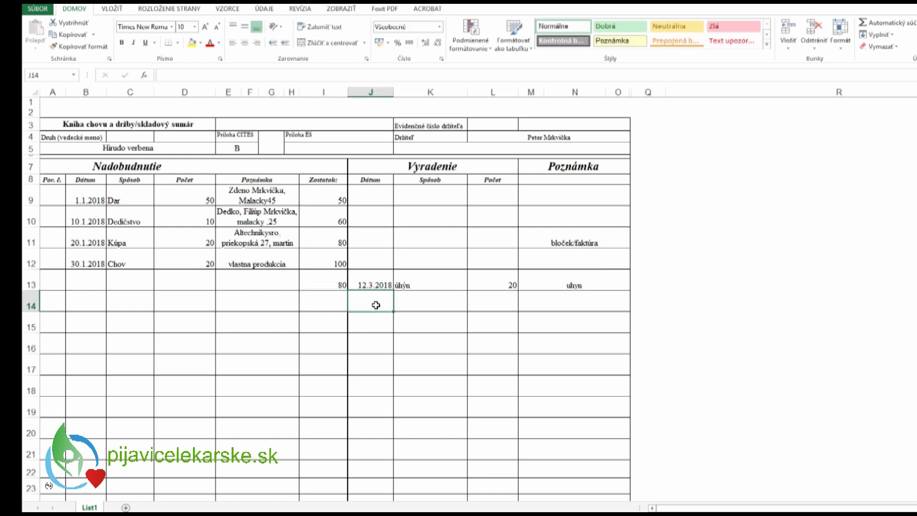
text(13.3)
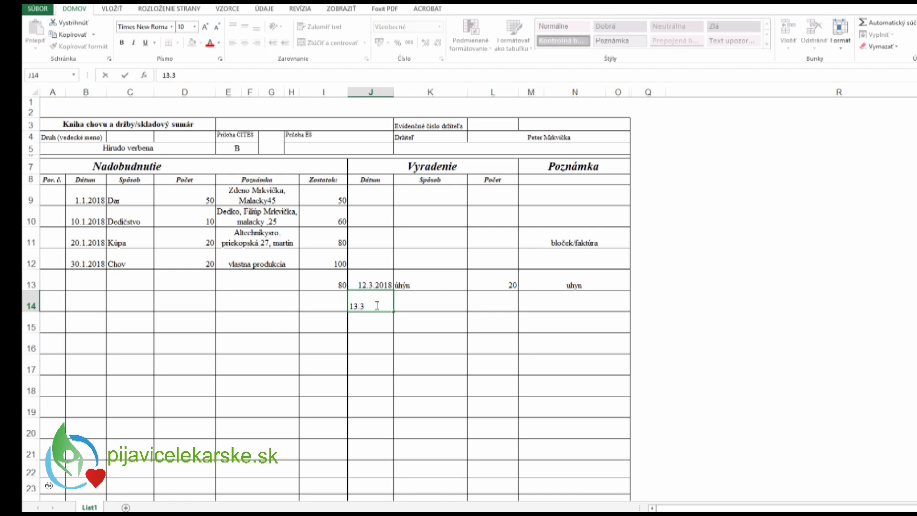
text(.2018)
click(420, 302)
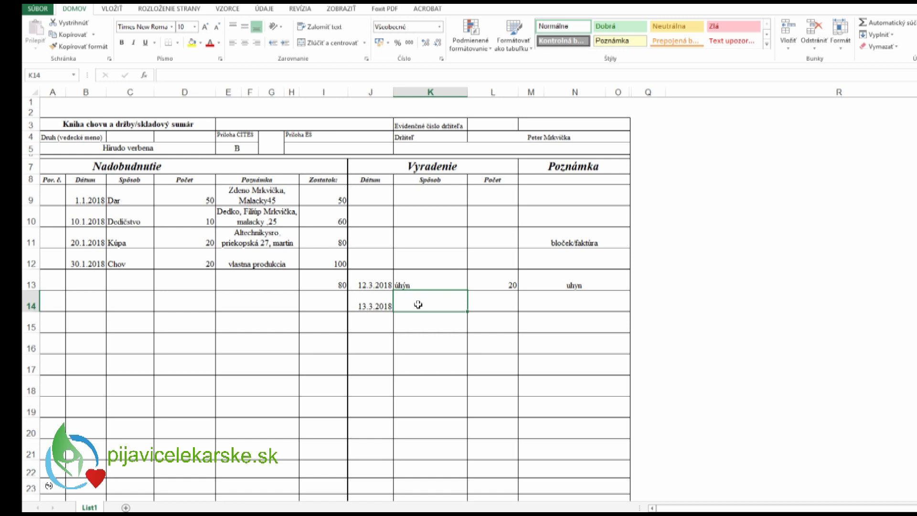
- Fill K14 with predaj, L14 with 30, and M14 with the buyer's name, street and town
text(predaj)
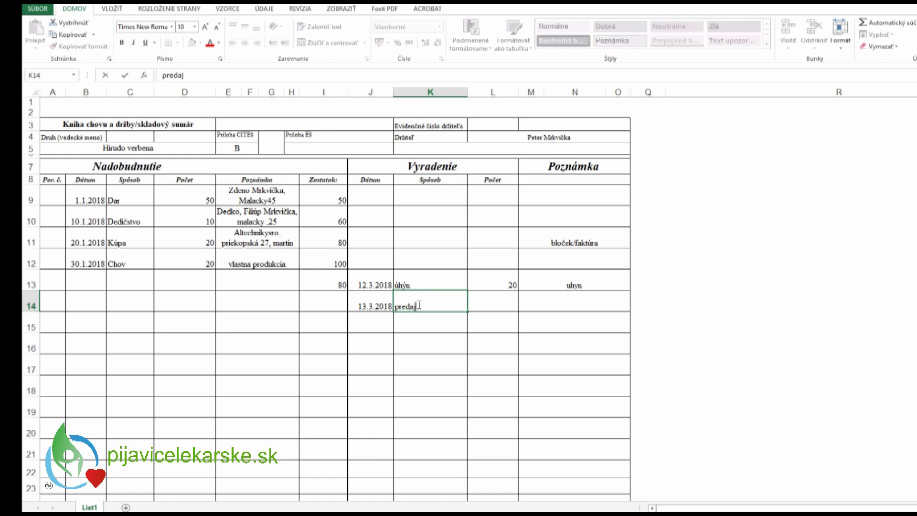
click(503, 298)
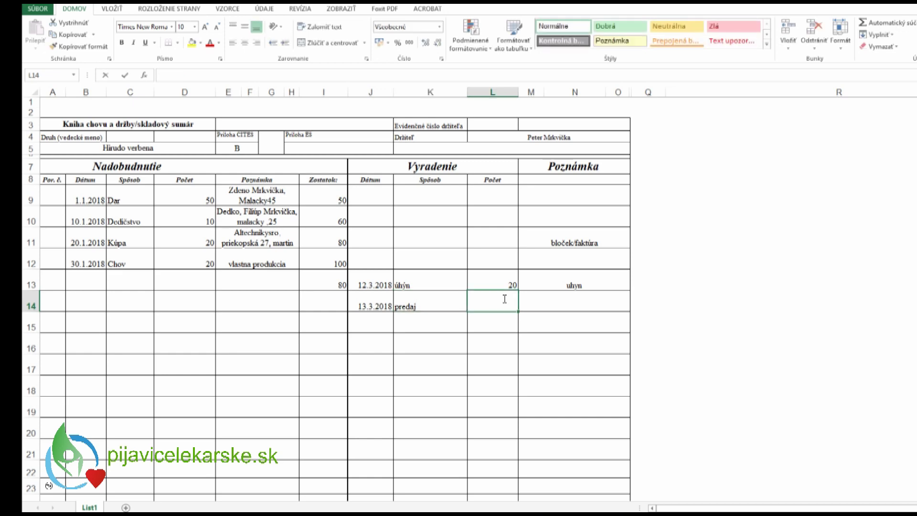
text(30)
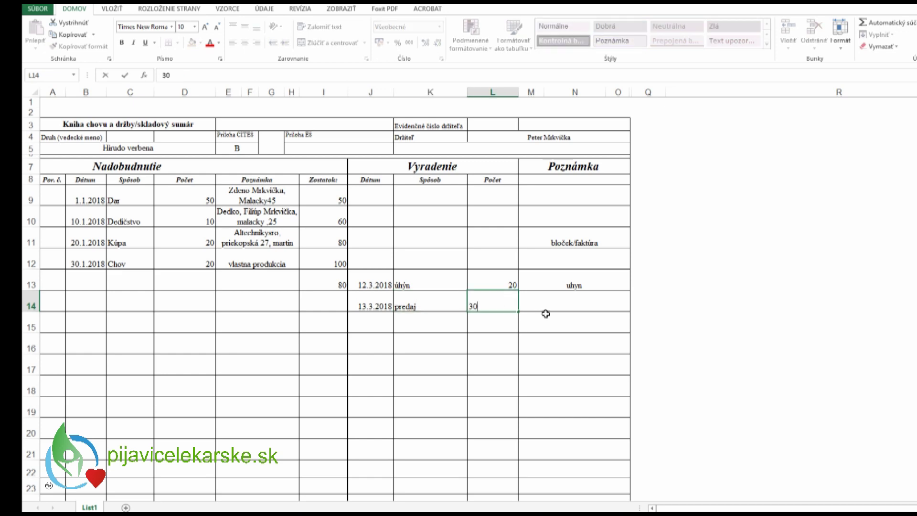
click(539, 295)
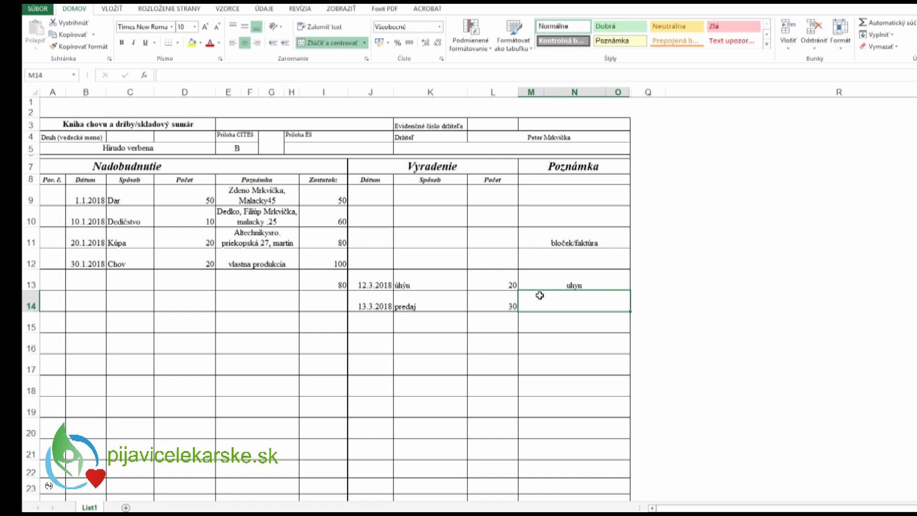
text(Jo)
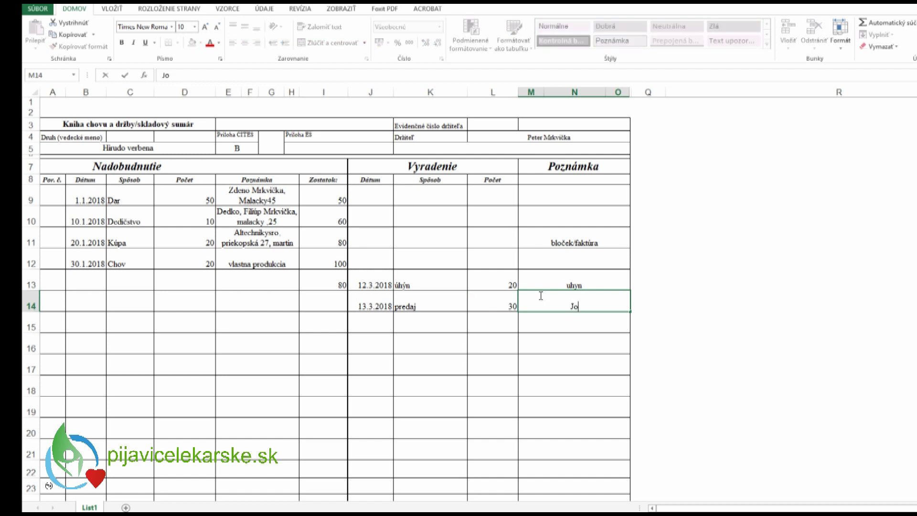
text(žko pijavi)
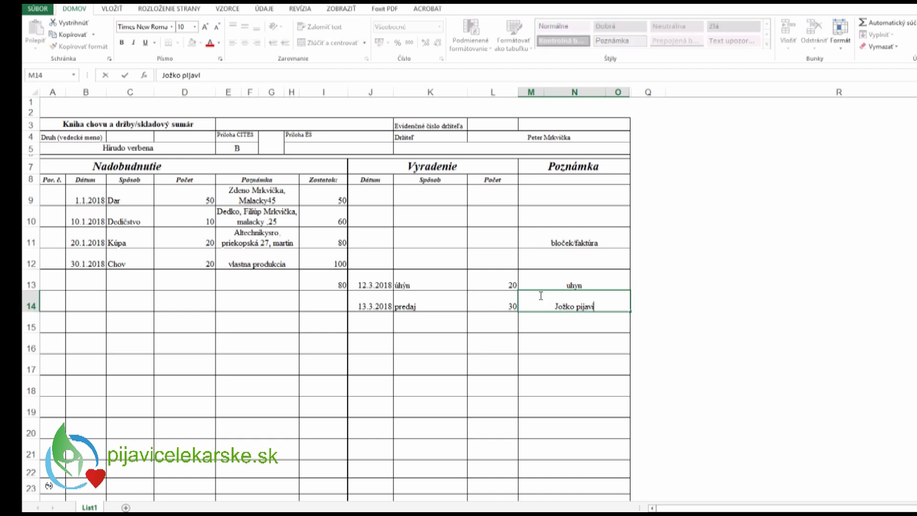
text(čiar,)
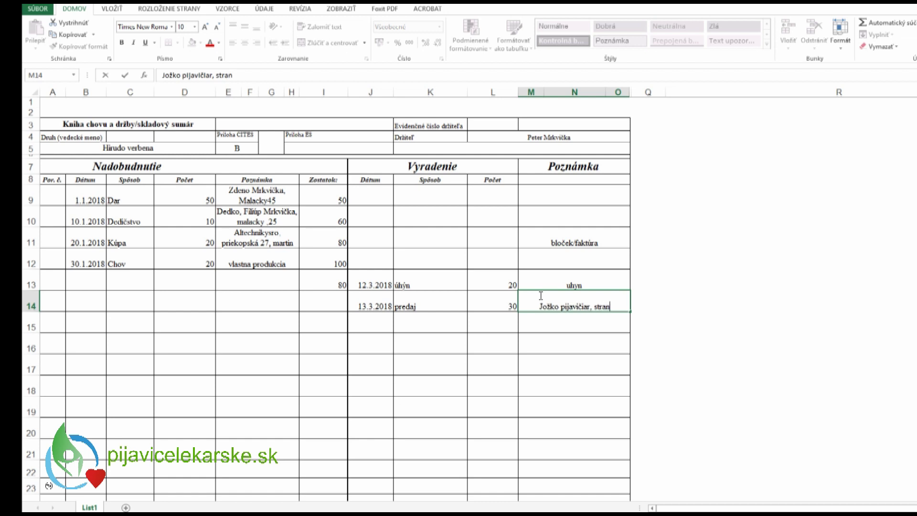
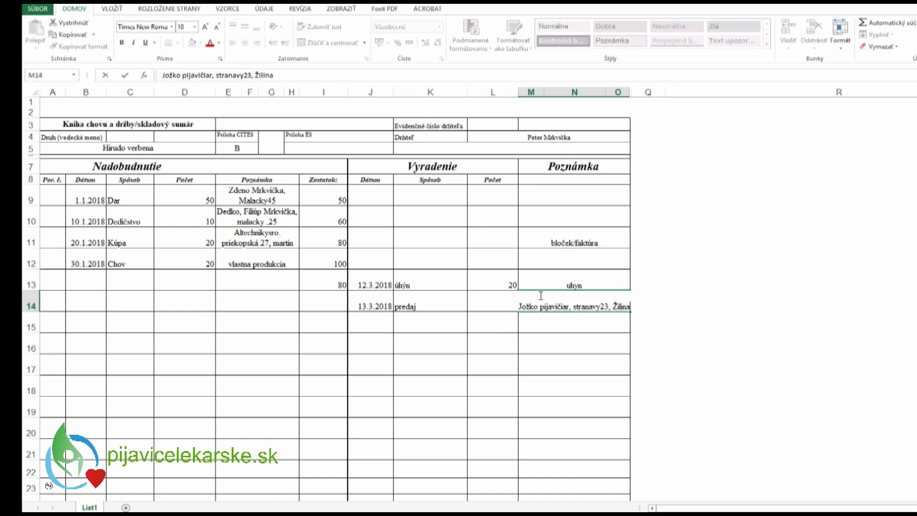
key(Return)
- Apply Zalomiť text (wrap text) to the notes range M10:O22
drag(573, 217, 569, 468)
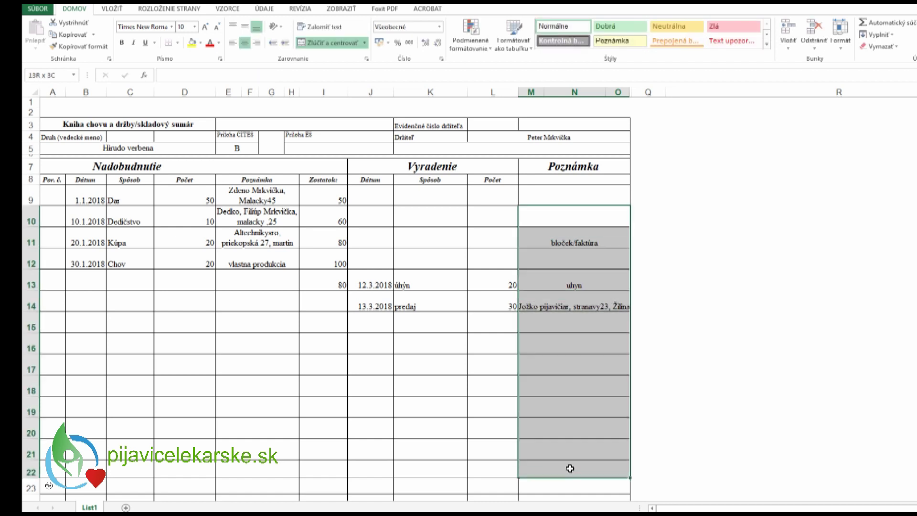
click(320, 26)
click(565, 332)
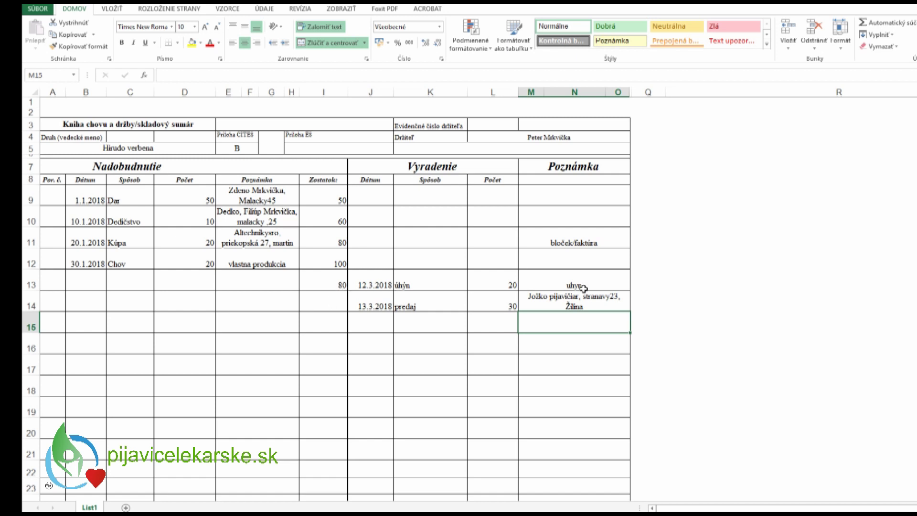
- Enter 50 as the Zostatok balance in cell I14
click(340, 307)
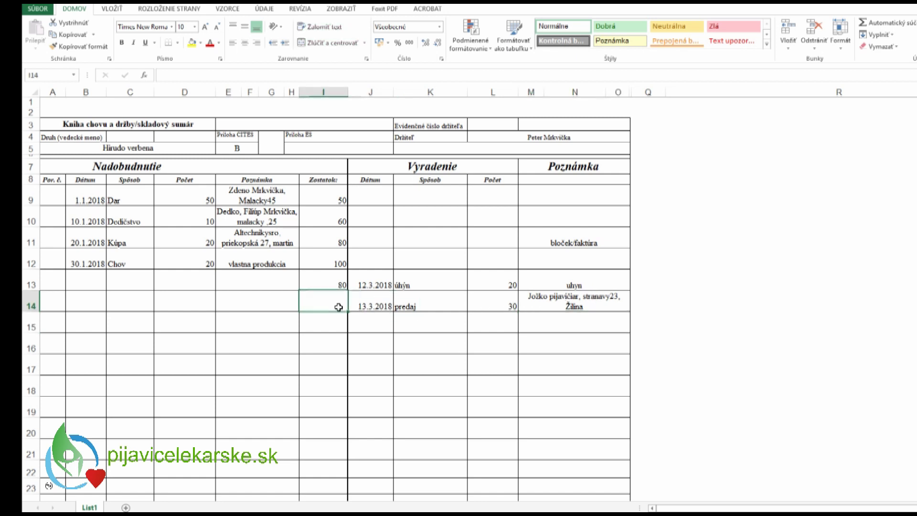
text(50)
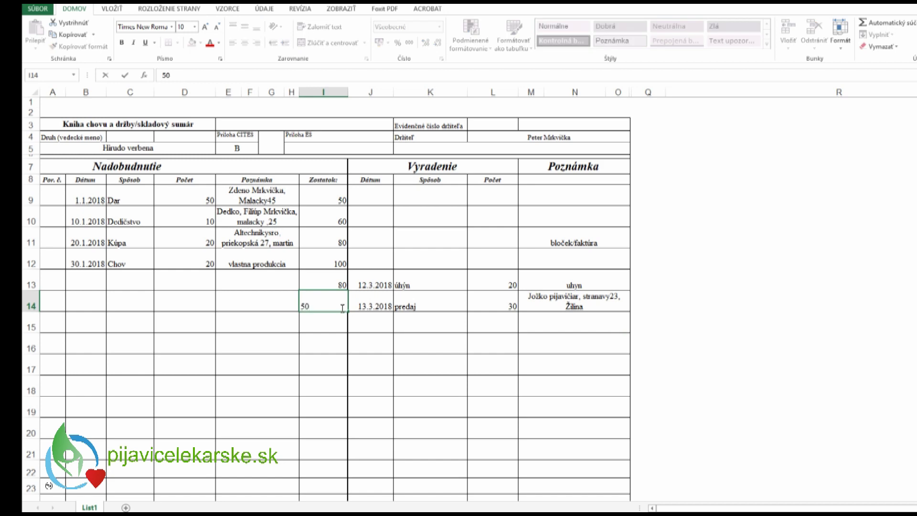
click(380, 325)
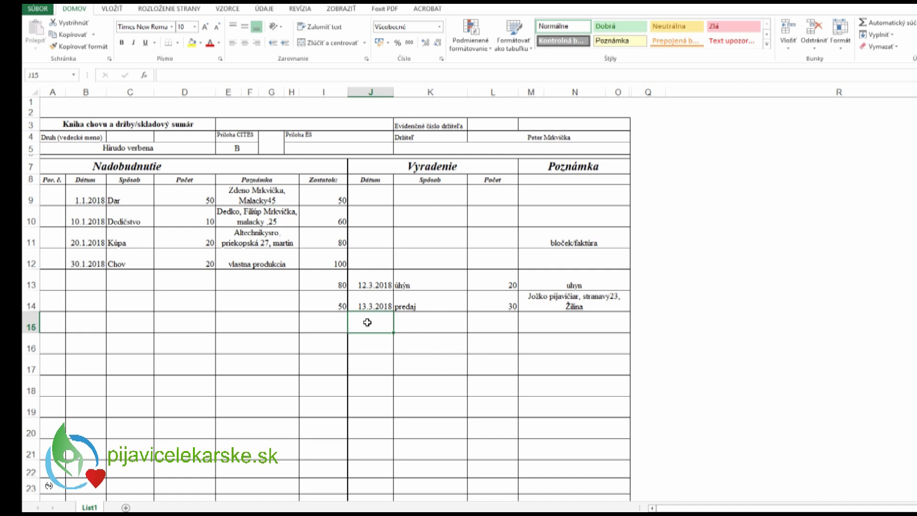
- Fill row 15 with date 17.7.2018, method použitie and note 'Na prevadzke'
text(17)
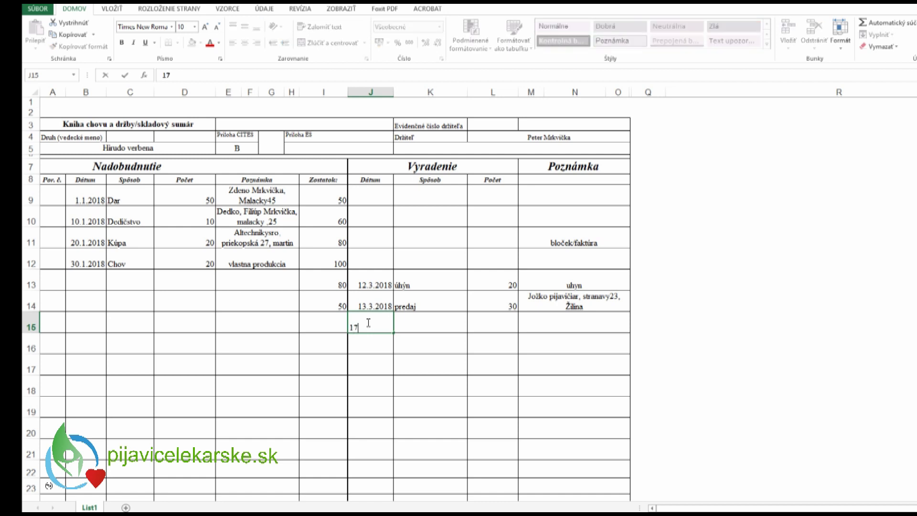
text(.7.2018)
click(432, 327)
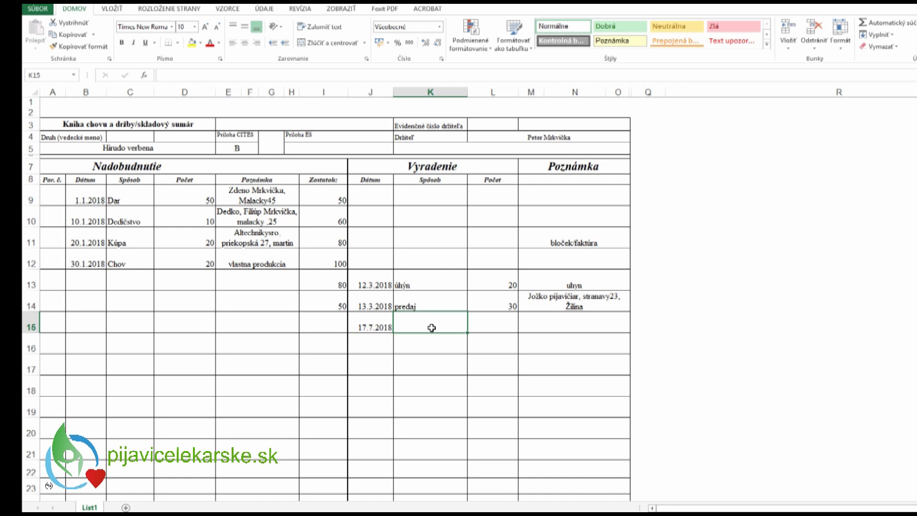
text(použ)
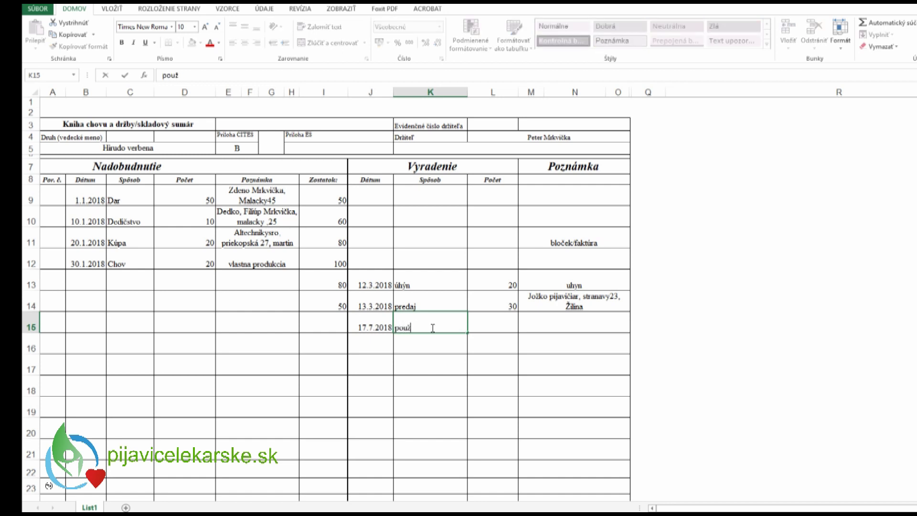
text(itie)
click(481, 342)
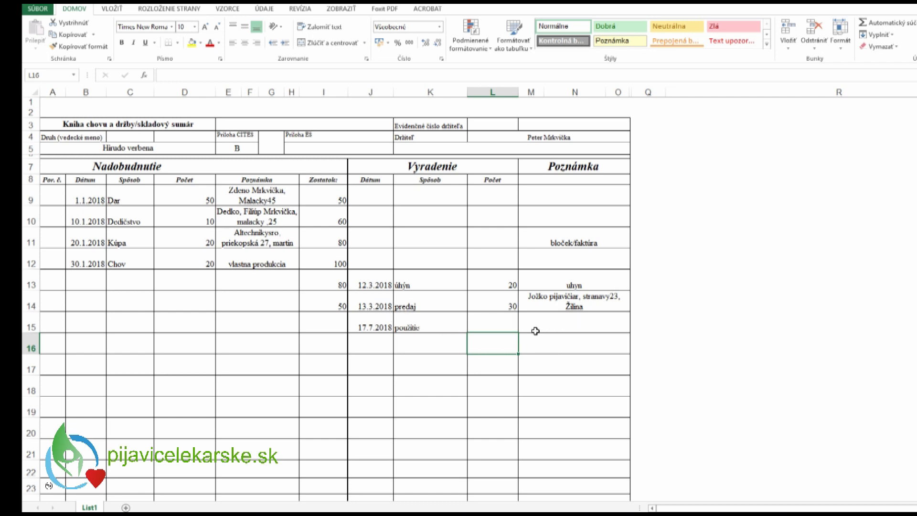
click(560, 327)
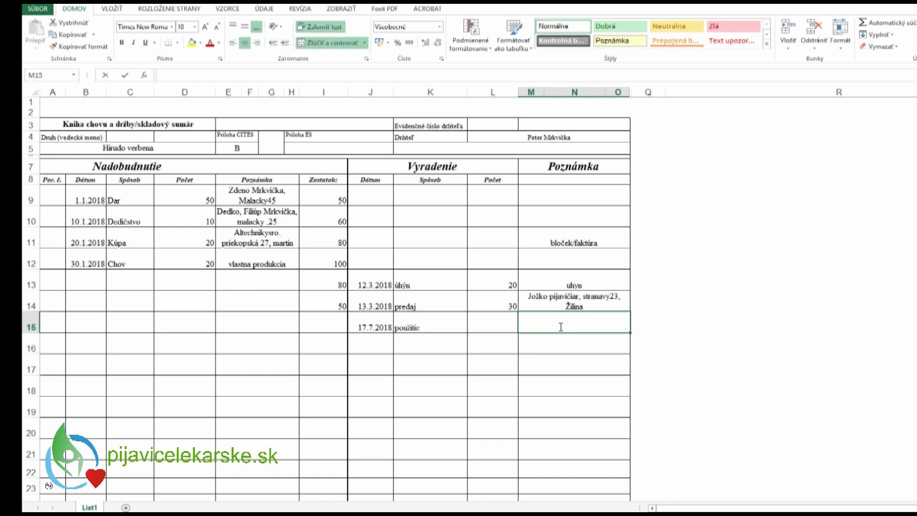
text(Na prevadzke)
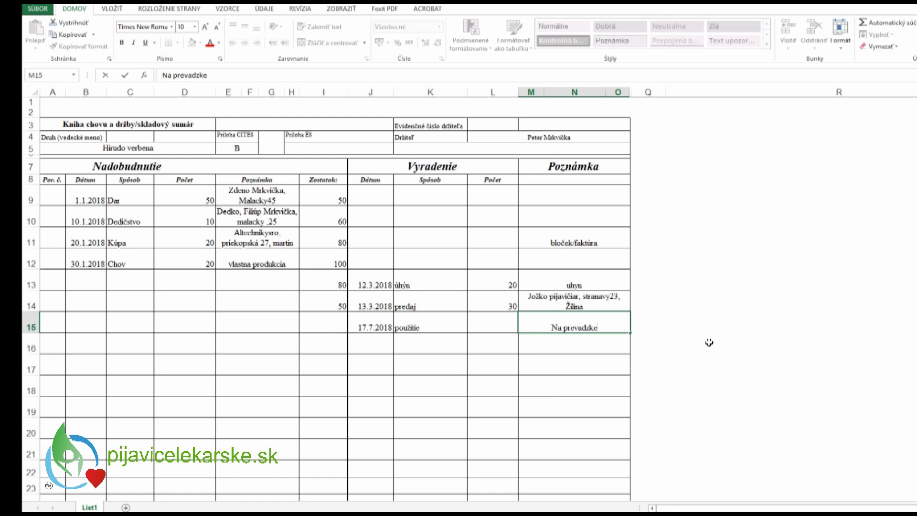
- List four handouts in column R: 10:00 6 ks, 11:00 4 ks, 12:00 10 ks, 14:00 6 ks
click(701, 242)
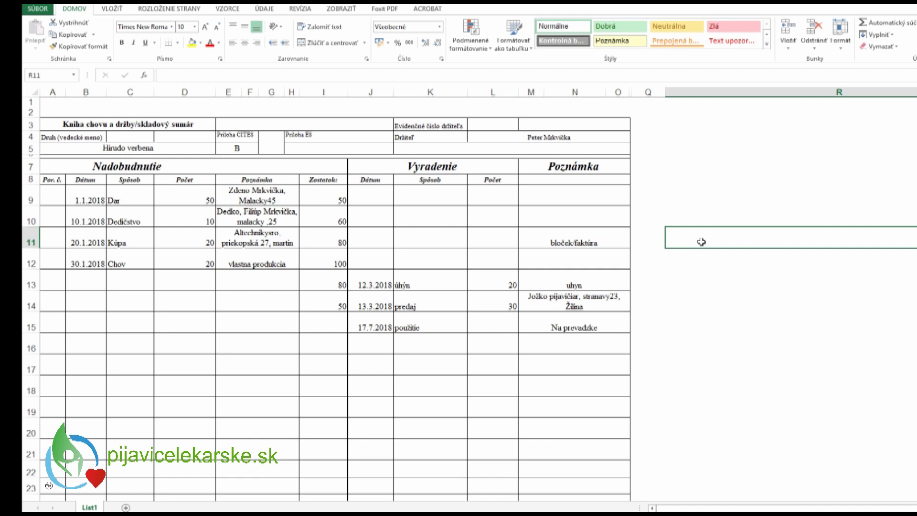
text(10:00)
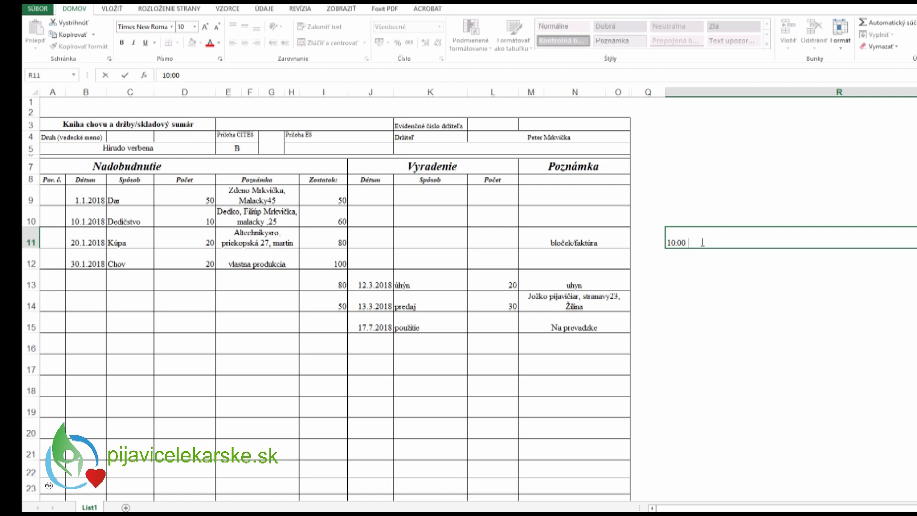
text( jožko - 6ks)
key(Return)
text(11:0)
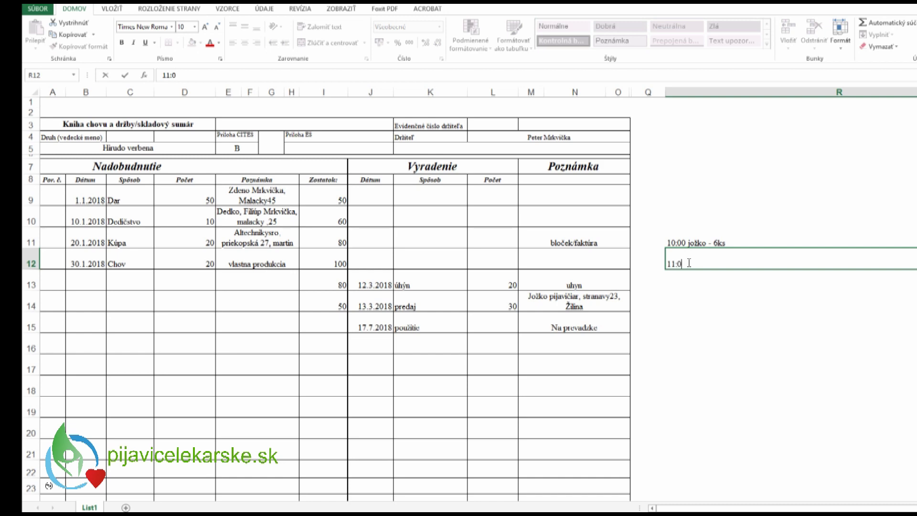
text(0 fero - 4ks)
click(674, 278)
text(12)
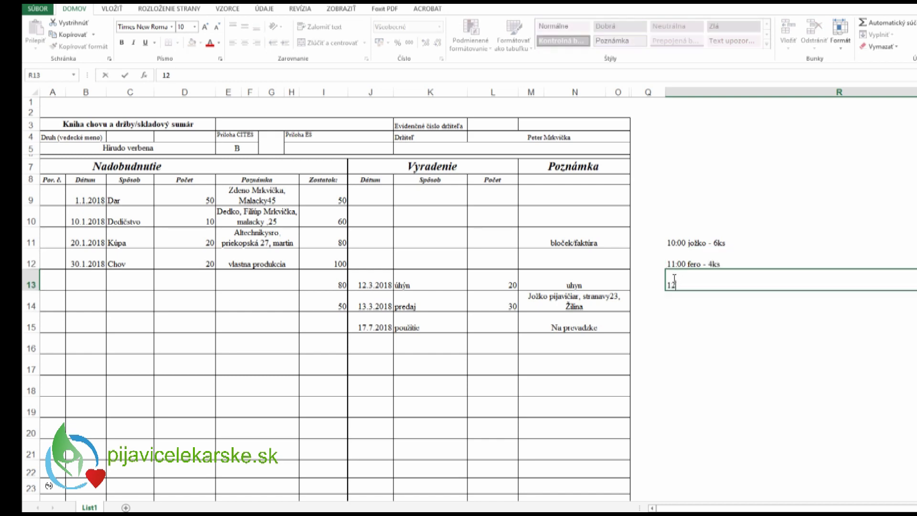
text(:00 evka - 10ks)
click(675, 301)
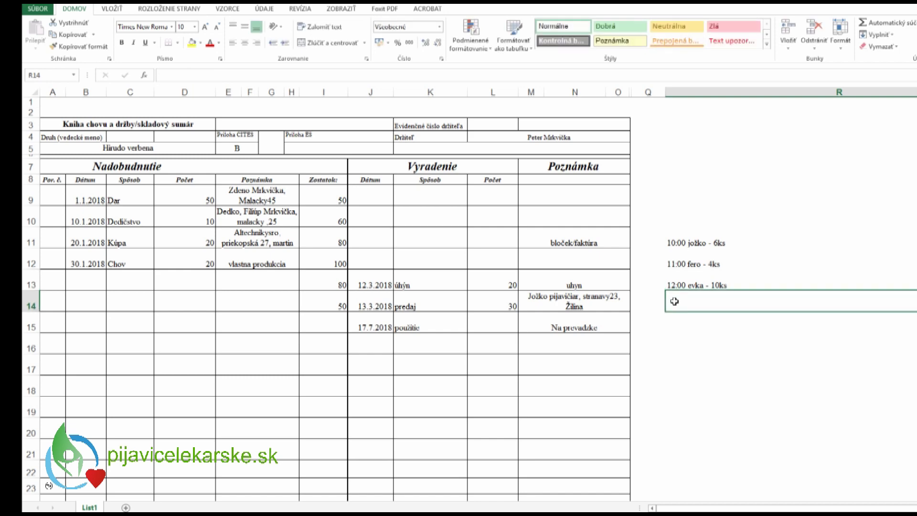
text(14:00)
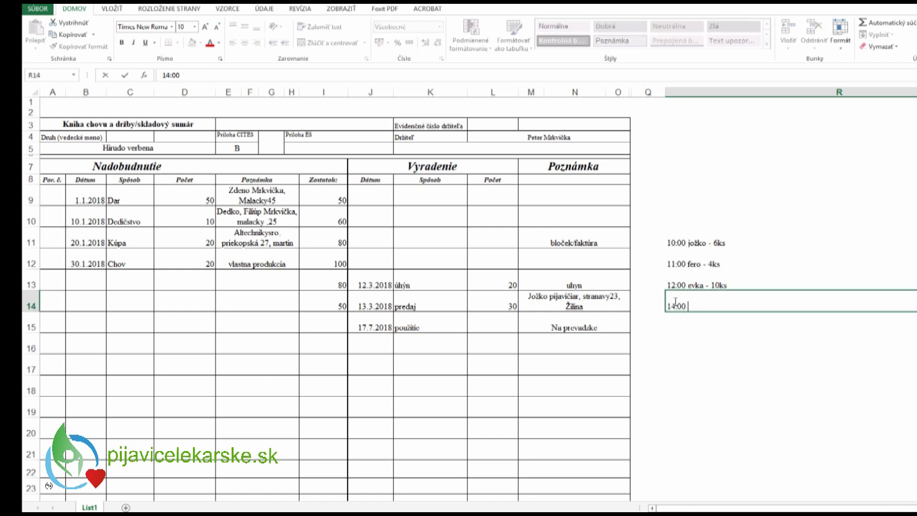
text( Zuzka - 6ks)
click(732, 326)
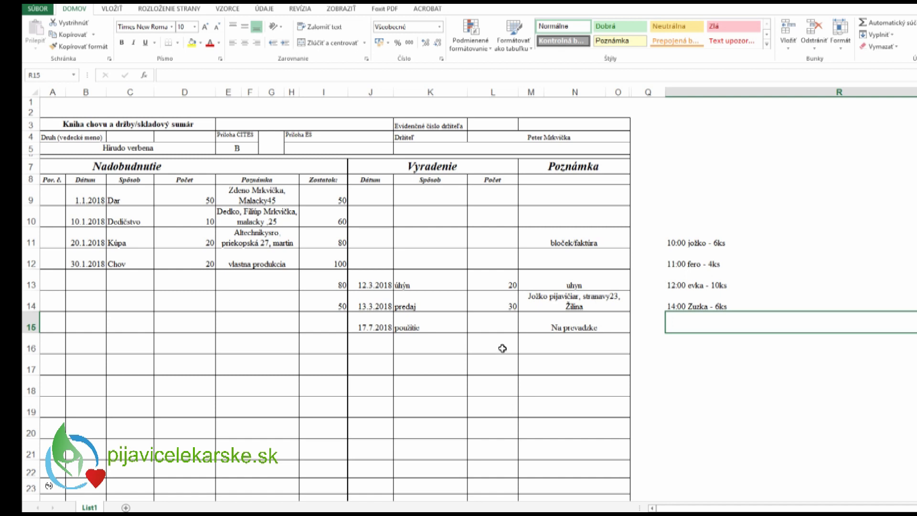
- Enter a used count of 26 in L15 and a balance of 24 in I15
click(500, 316)
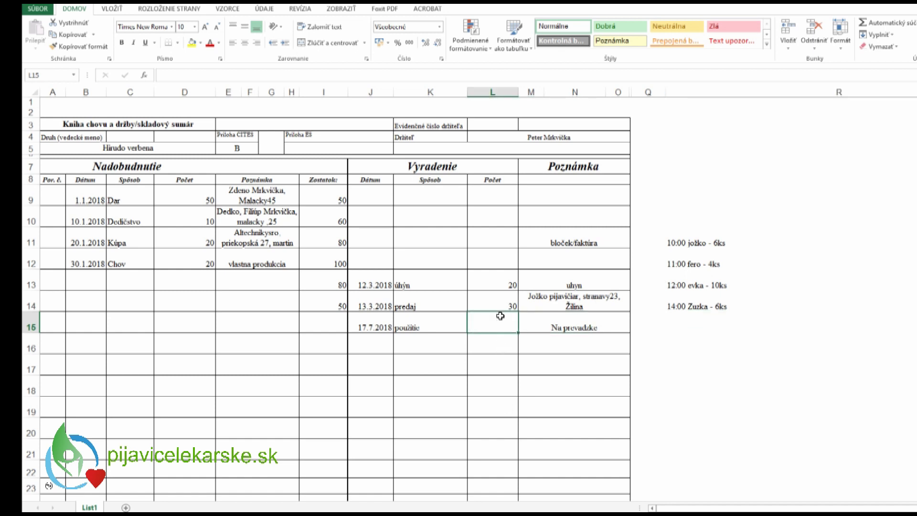
text(20)
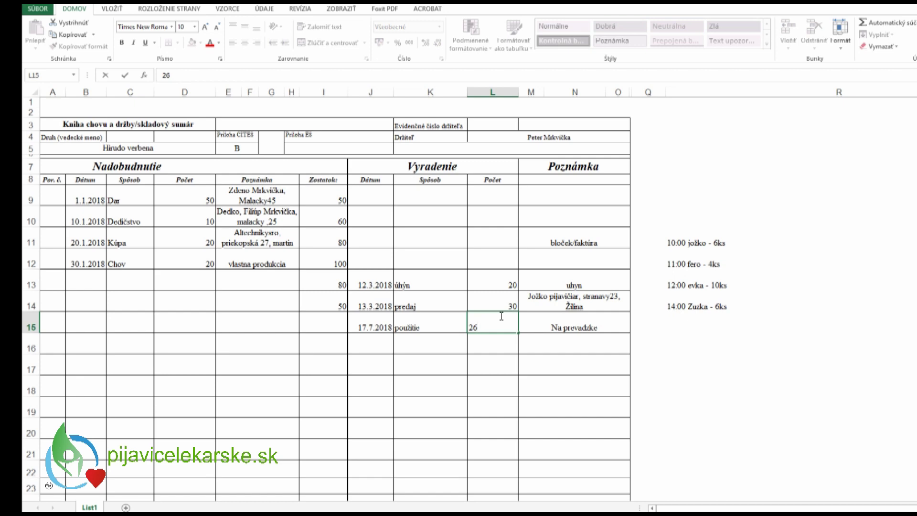
click(492, 345)
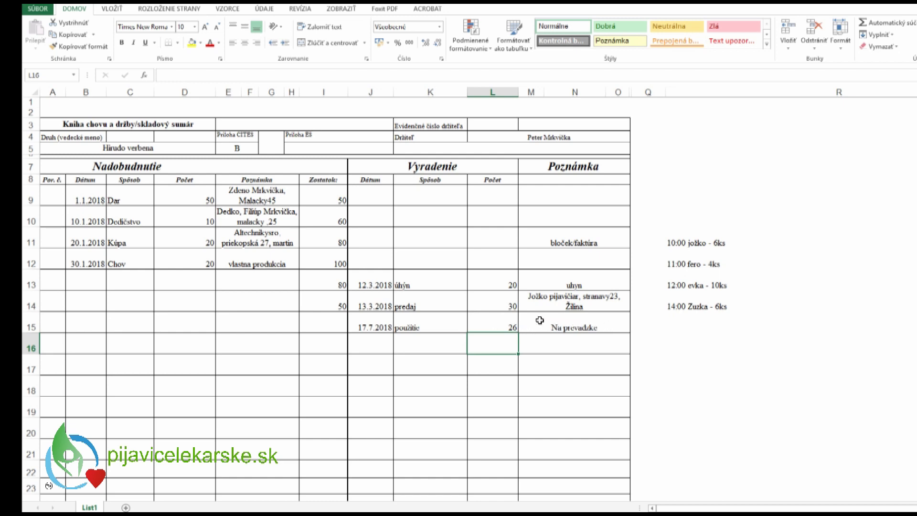
click(328, 324)
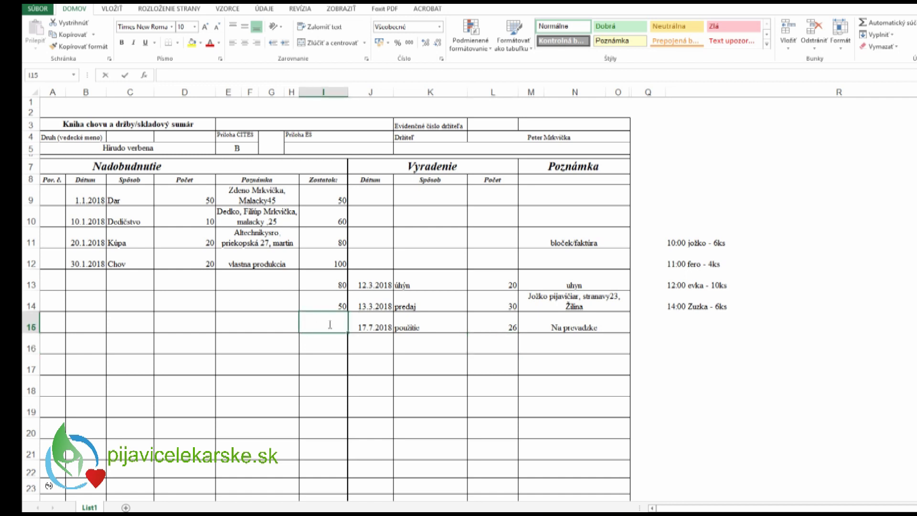
text(24)
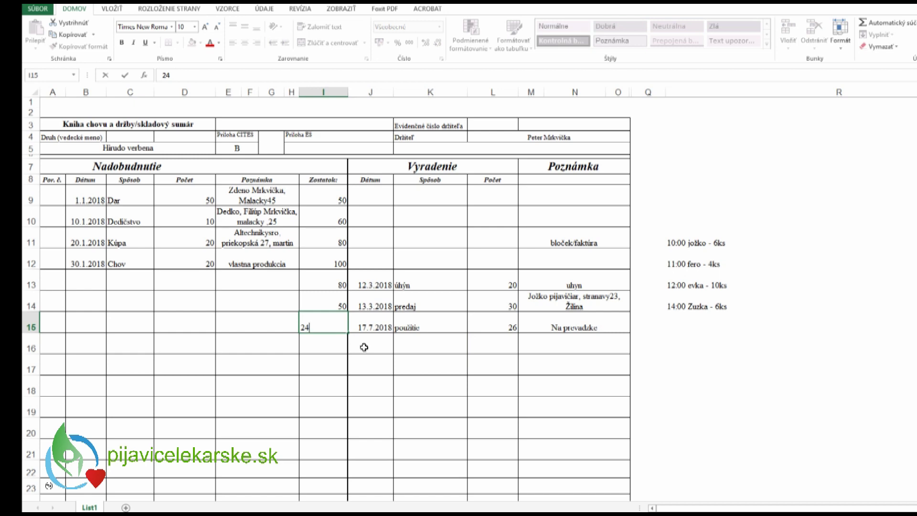
click(366, 344)
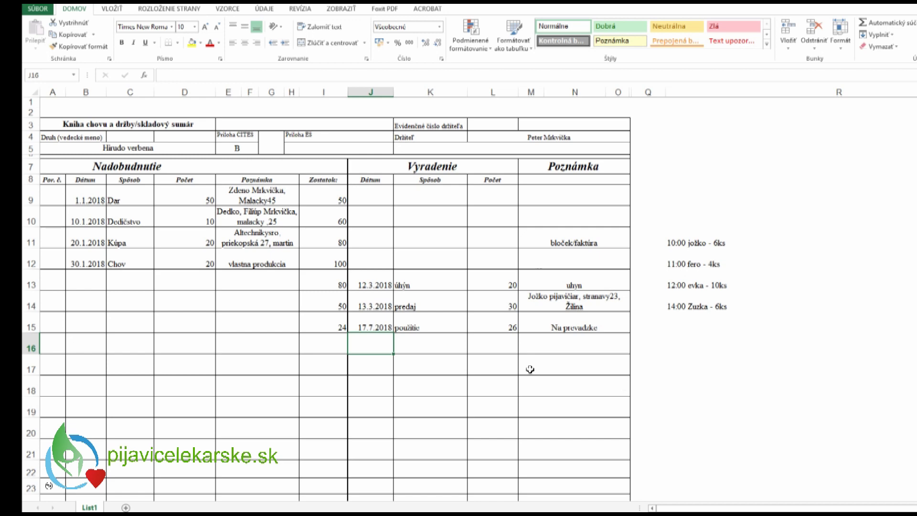
- Briefly select the column R time notes, then deselect them
drag(668, 242, 680, 299)
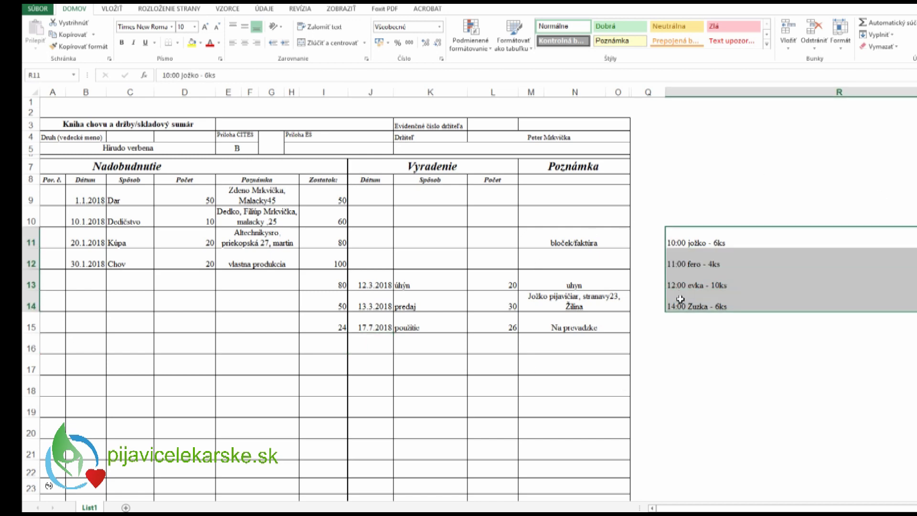
click(668, 345)
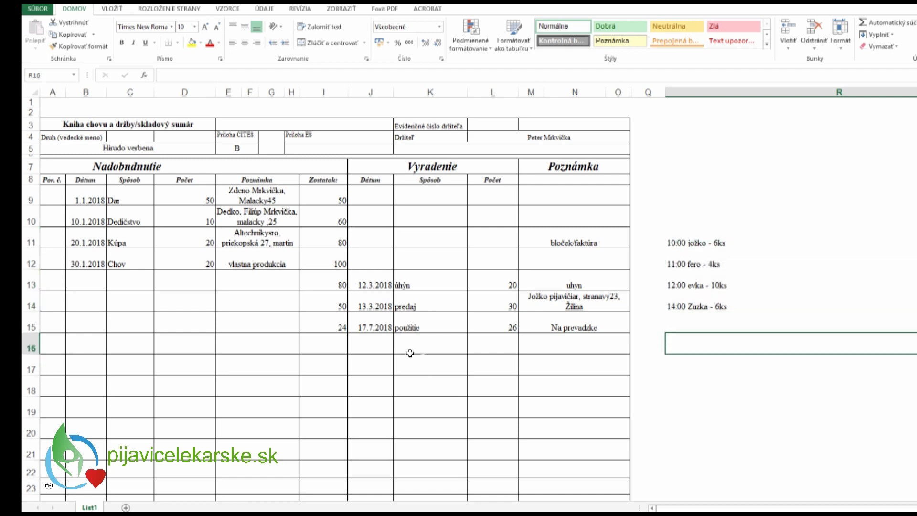
click(379, 343)
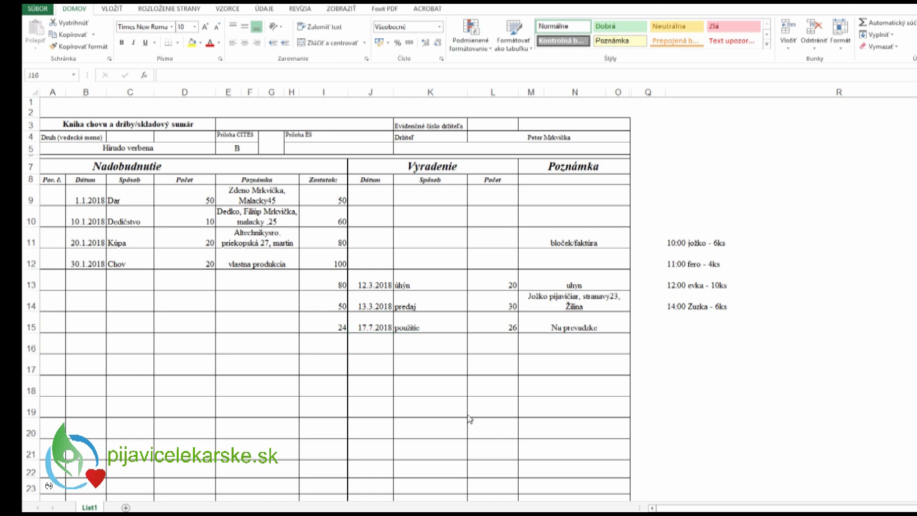
- Fill row 16 with 19.8.2018, Dar, 14, and the recipient's name and address as note
click(373, 345)
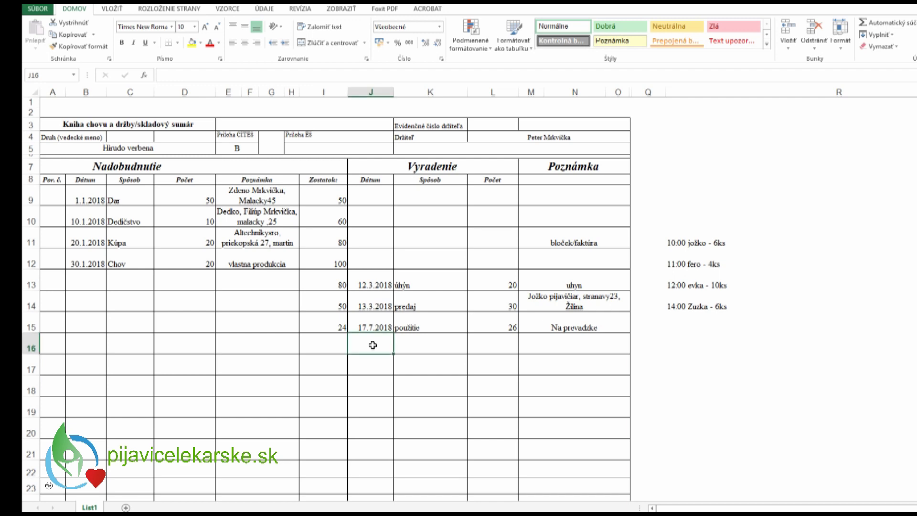
text(19)
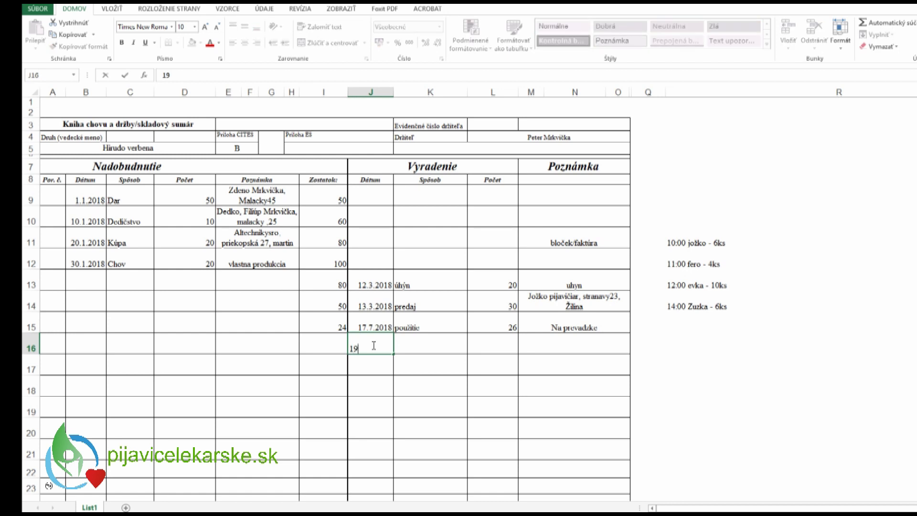
text(.8.2018)
click(420, 345)
text(Dar)
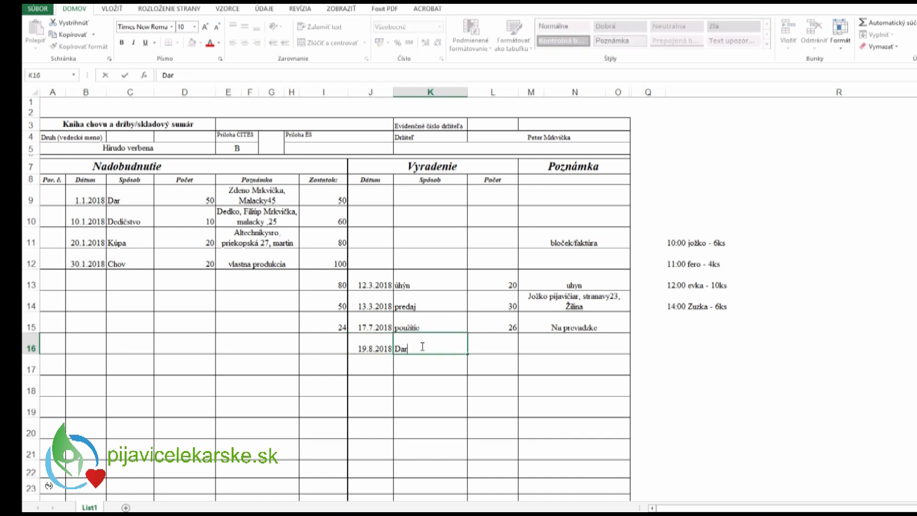
click(512, 347)
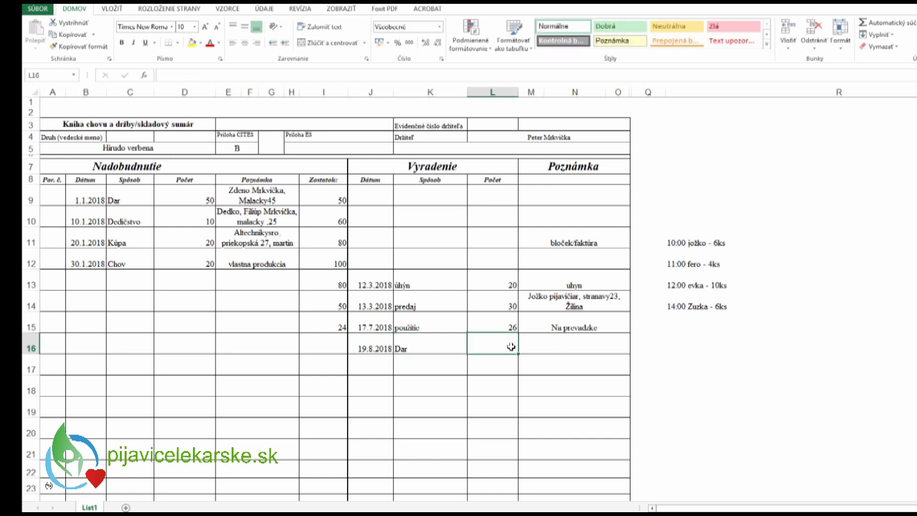
text(14)
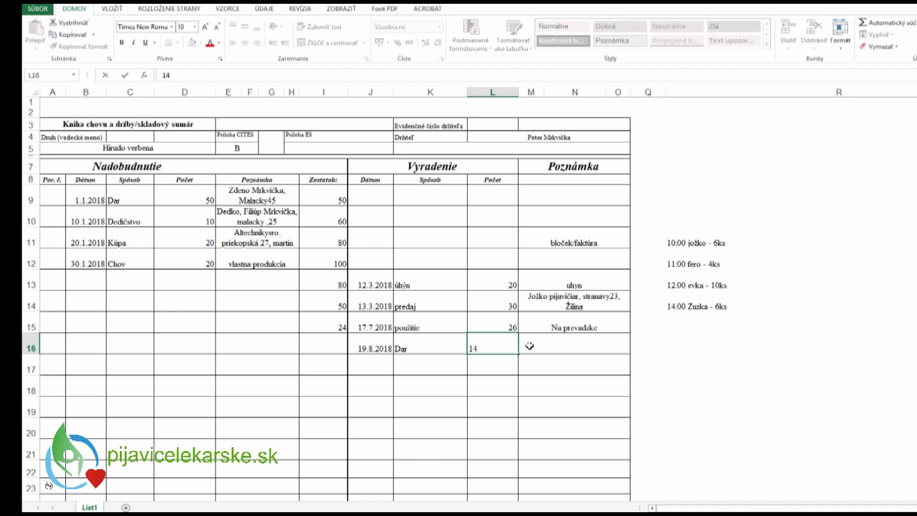
click(548, 346)
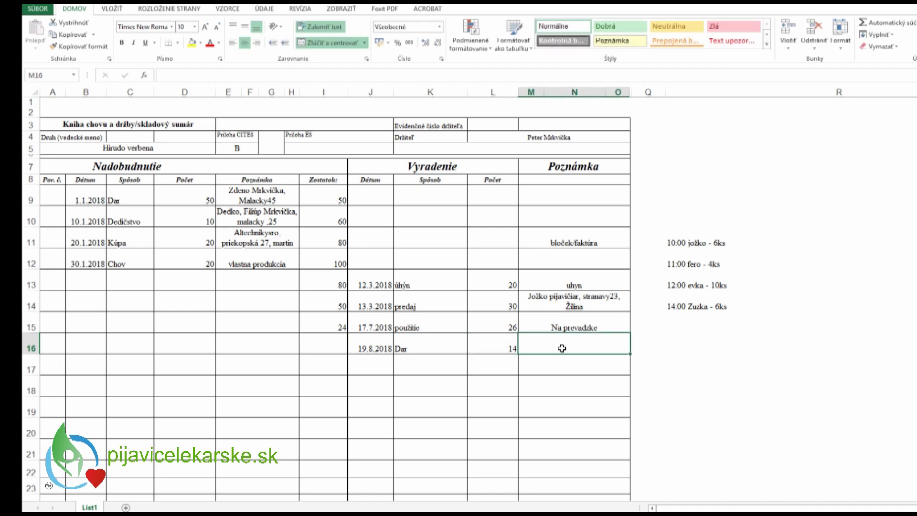
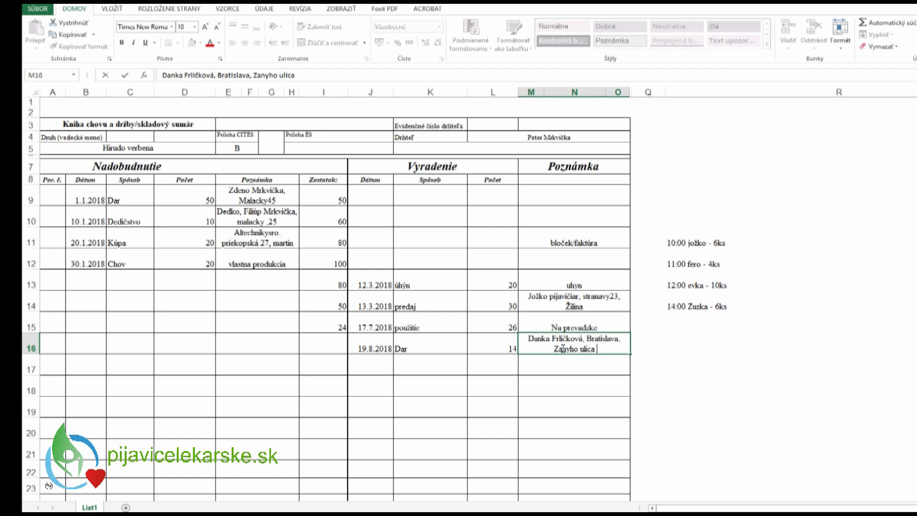
click(565, 368)
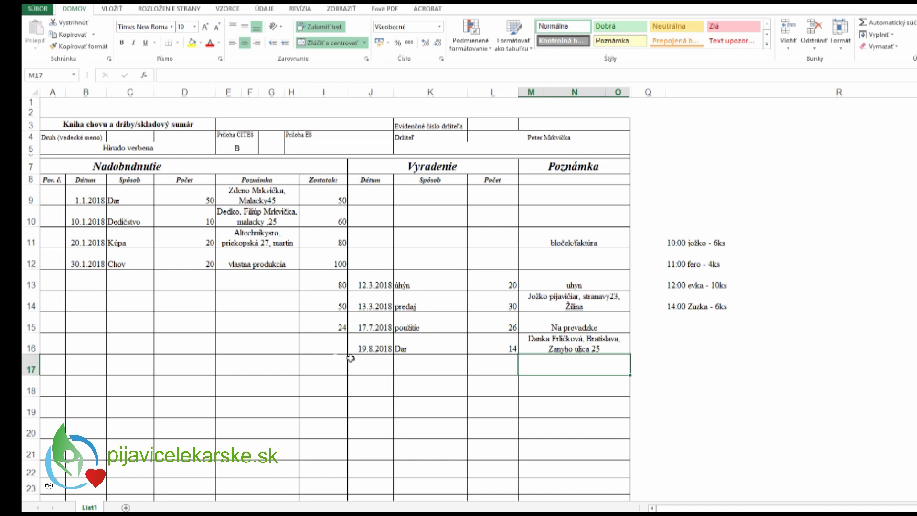
- Enter 10 as the Zostatok balance in cell I16
click(338, 340)
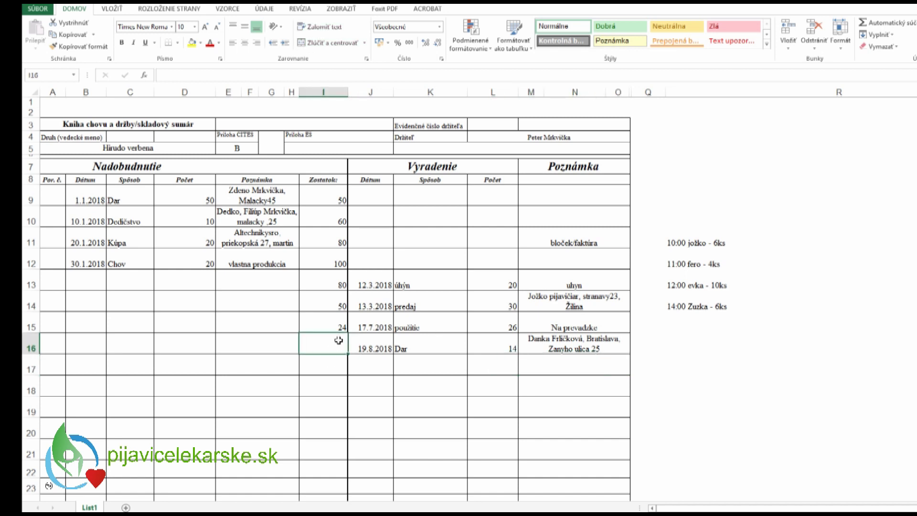
text(10)
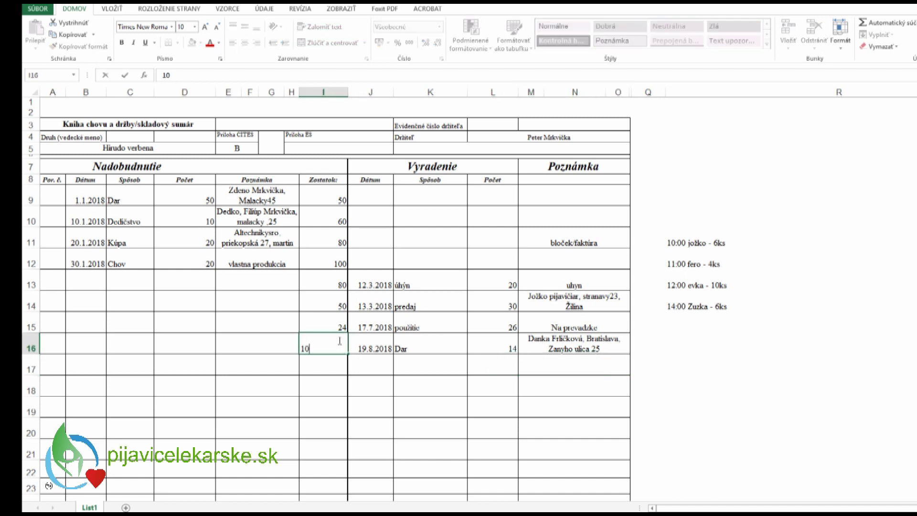
key(Return)
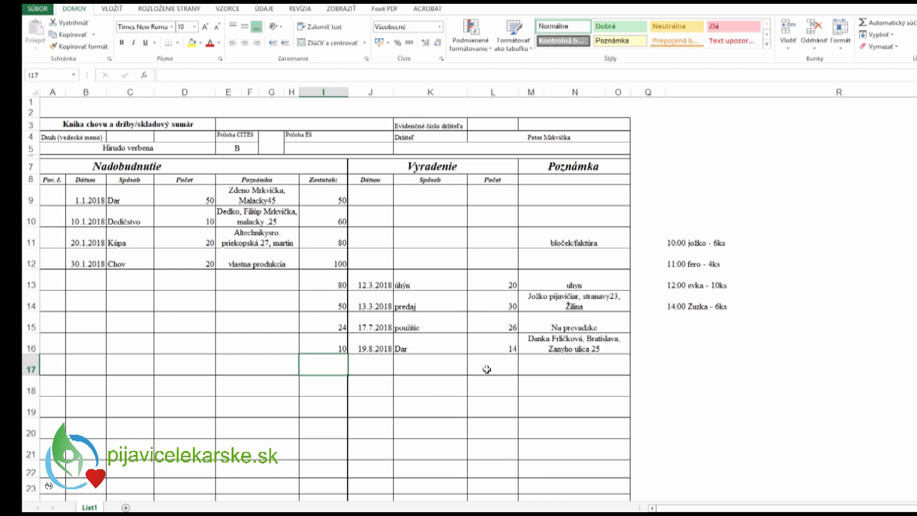
click(480, 428)
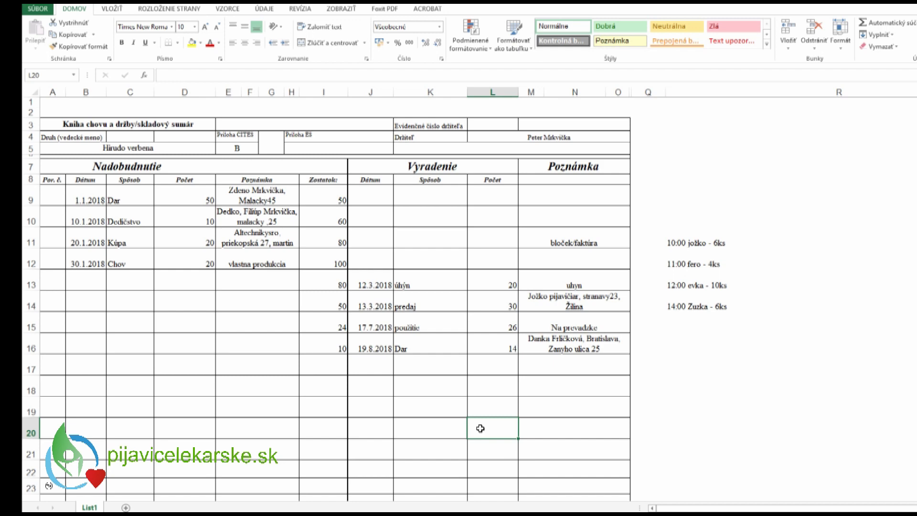